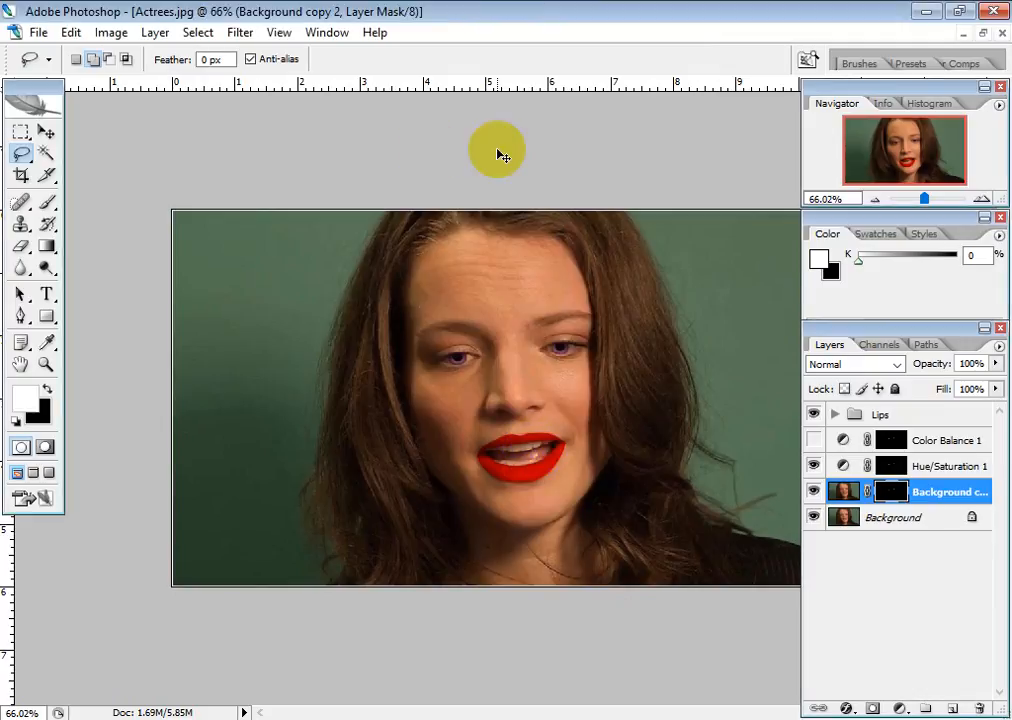
# Step: Create a new layer group above the Color Balance 1 layer and name it Lense
pyautogui.hotkey('ctrl', '+')
pyautogui.hotkey('ctrl', '+')
pyautogui.hotkey('ctrl', '+')
pyautogui.moveTo(462, 600); pyautogui.dragTo(440, 355)
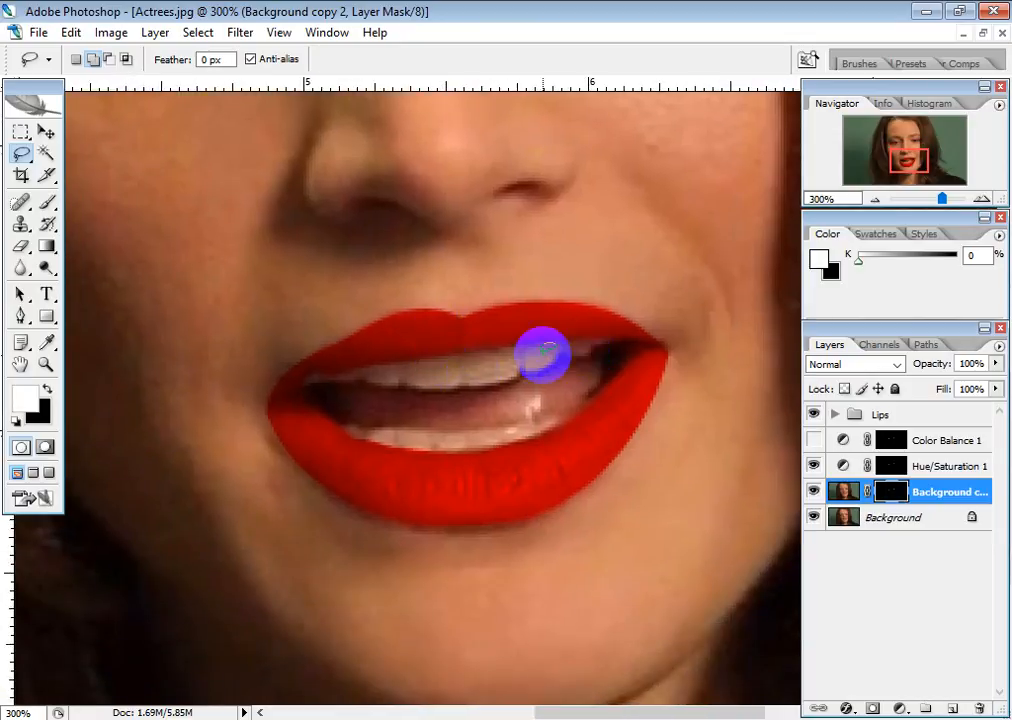
pyautogui.scroll(1, 543, 361)
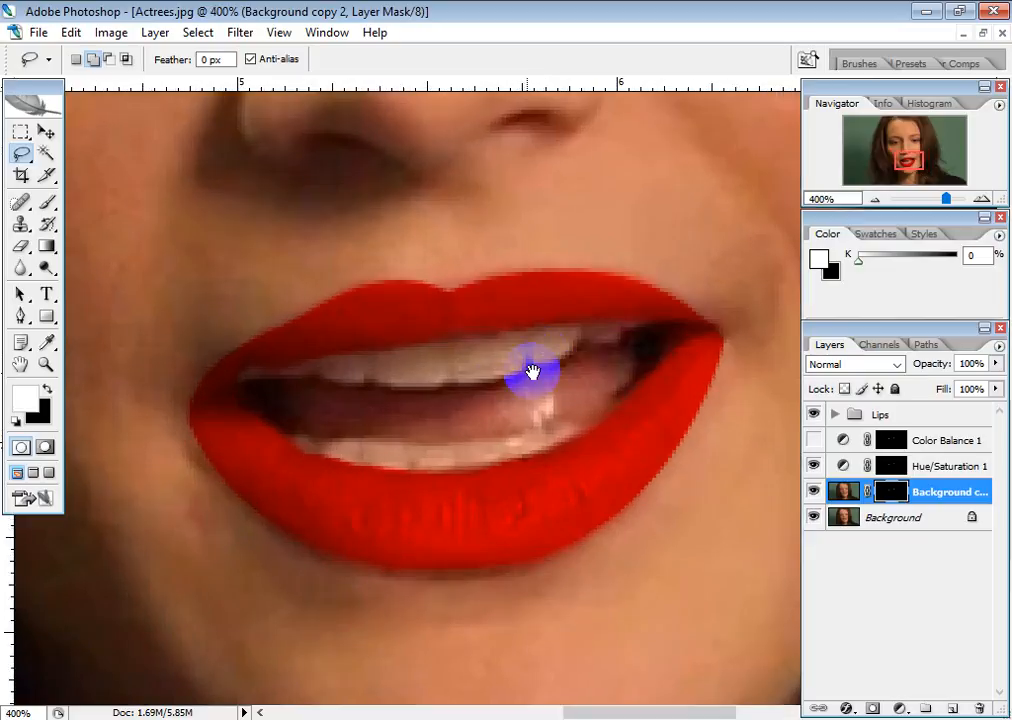
pyautogui.moveTo(529, 368)
pyautogui.mouseDown()
pyautogui.moveTo(531, 447)
pyautogui.moveTo(503, 467)
pyautogui.moveTo(512, 463)
pyautogui.mouseUp()
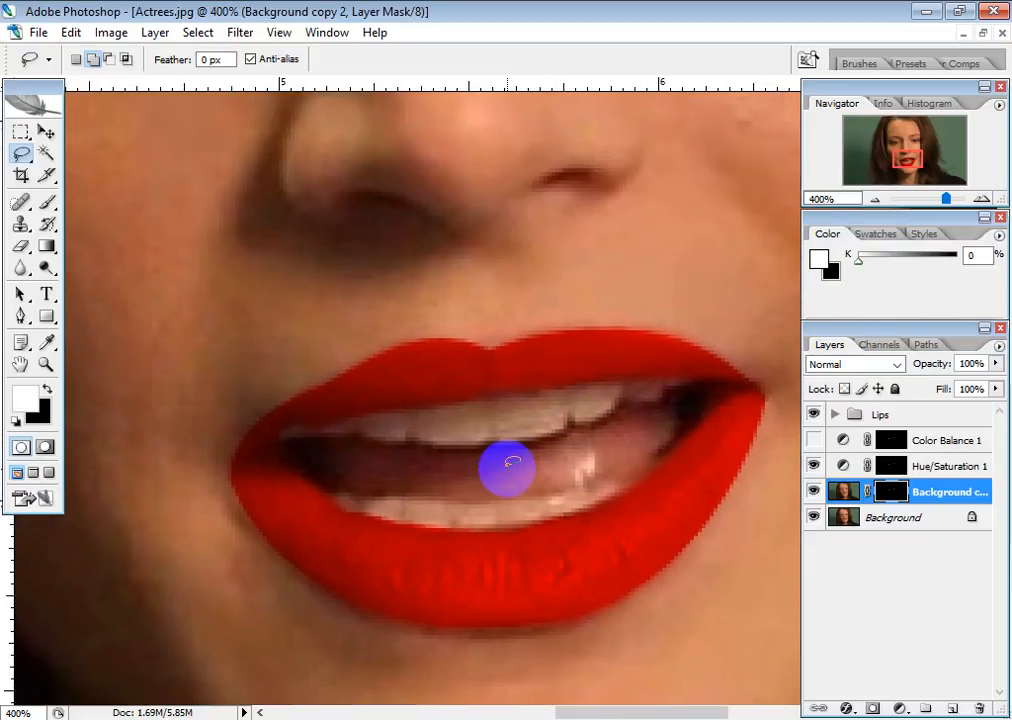
pyautogui.click(945, 441)
pyautogui.keyDown('shift'); pyautogui.click(900, 491); pyautogui.keyUp('shift')
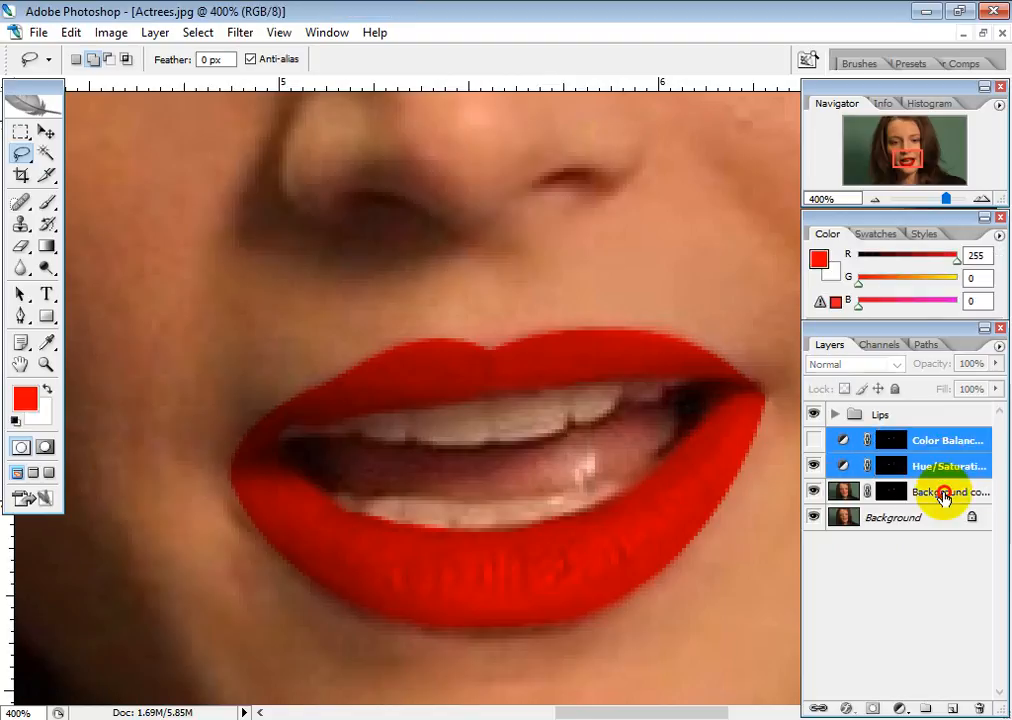
pyautogui.click(926, 441)
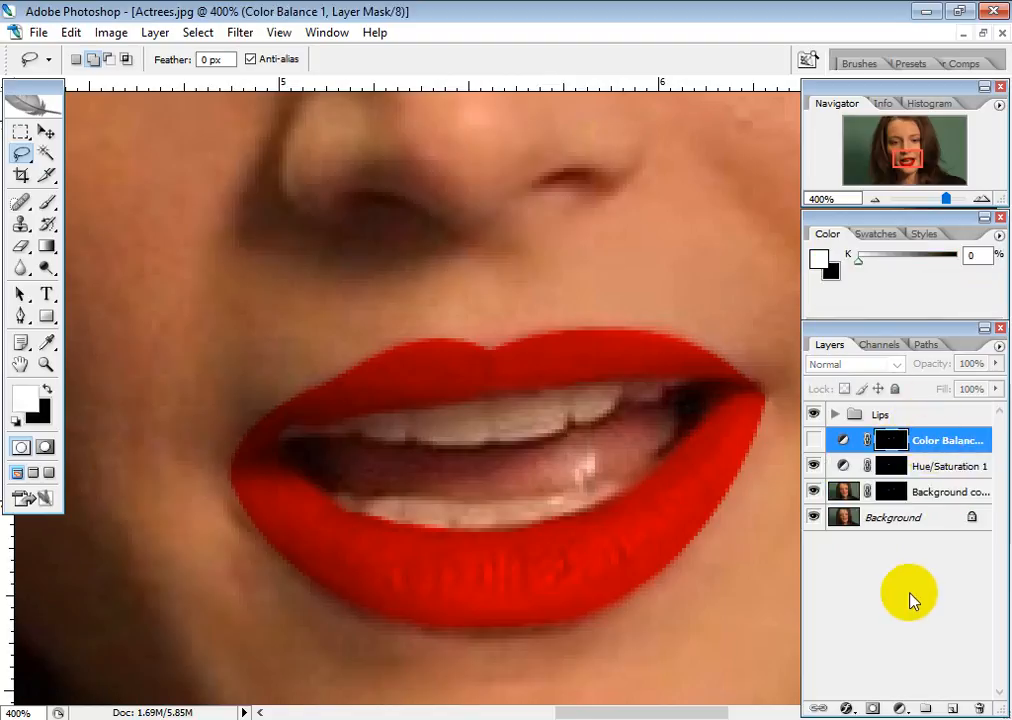
pyautogui.click(925, 706)
pyautogui.doubleClick(893, 441)
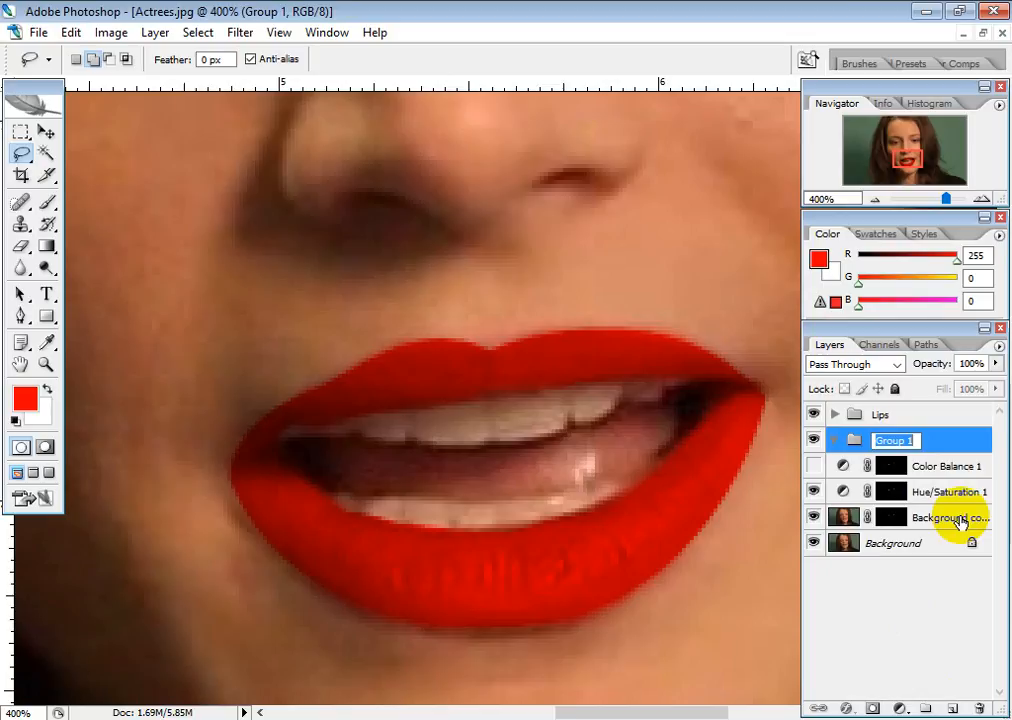
pyautogui.write('Lense')
pyautogui.press('Return')
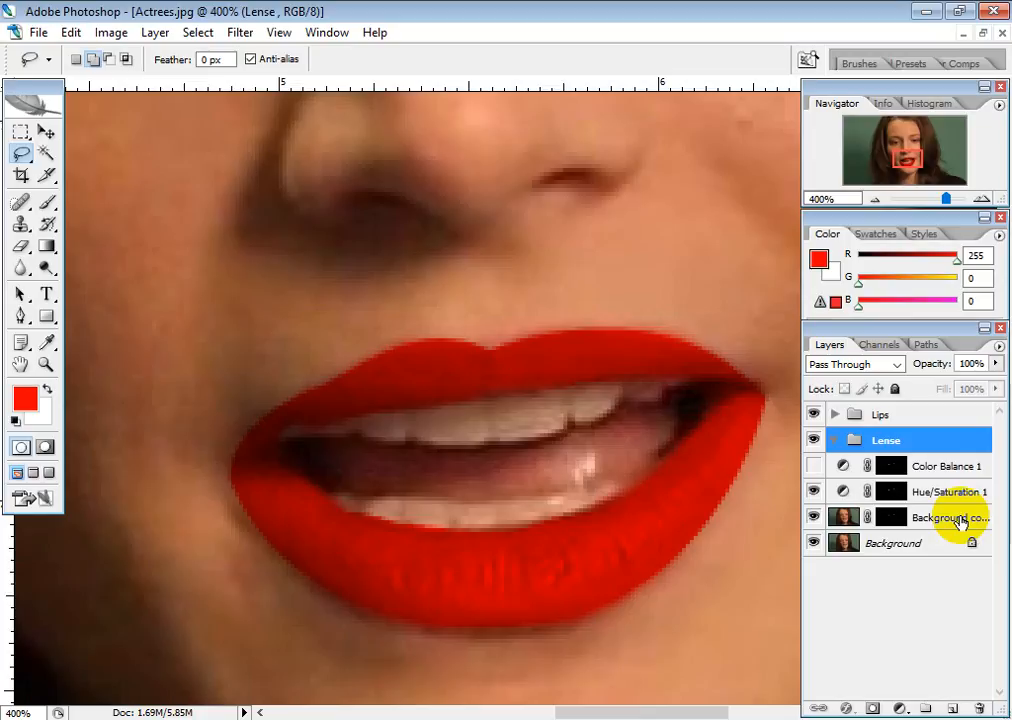
# Step: Move the Color Balance 1, Hue/Saturation 1 and Background copy 2 layers into the Lense group and collapse the group
pyautogui.click(928, 466)
pyautogui.keyDown('shift'); pyautogui.click(928, 492); pyautogui.keyUp('shift')
pyautogui.keyDown('shift'); pyautogui.click(937, 518); pyautogui.keyUp('shift')
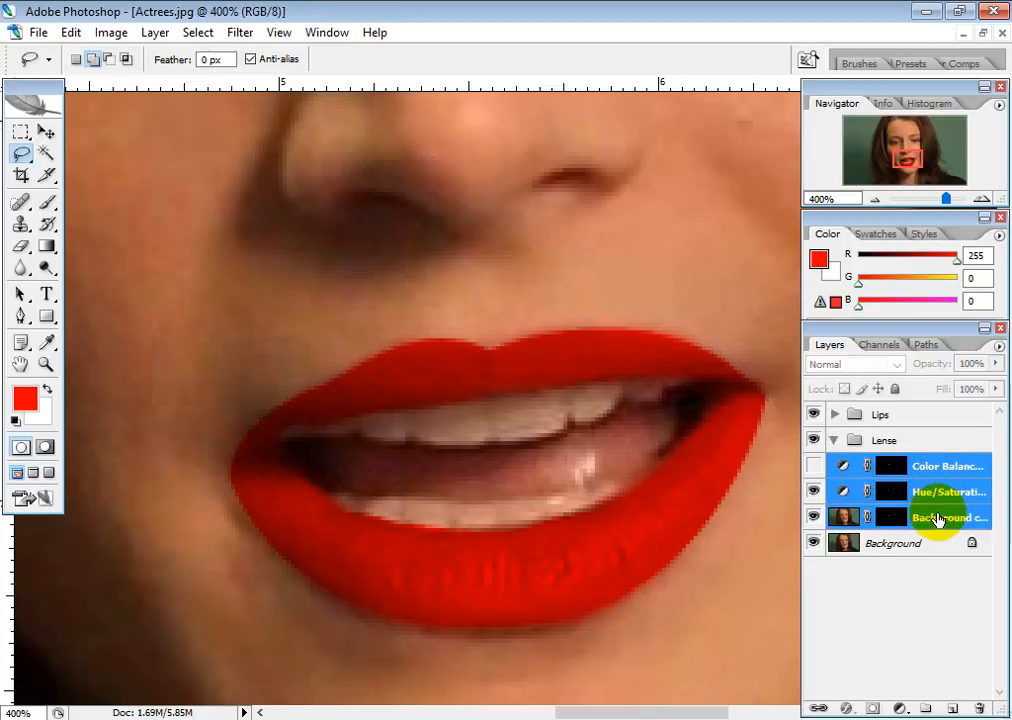
pyautogui.moveTo(937, 518); pyautogui.dragTo(838, 445)
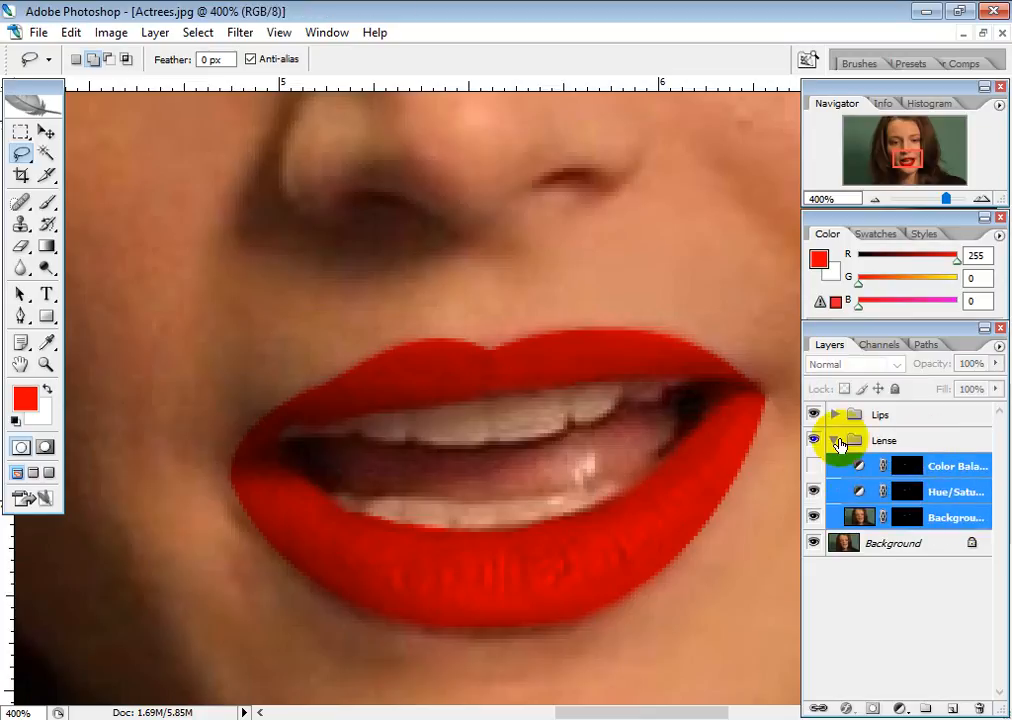
pyautogui.click(838, 445)
pyautogui.click(838, 445)
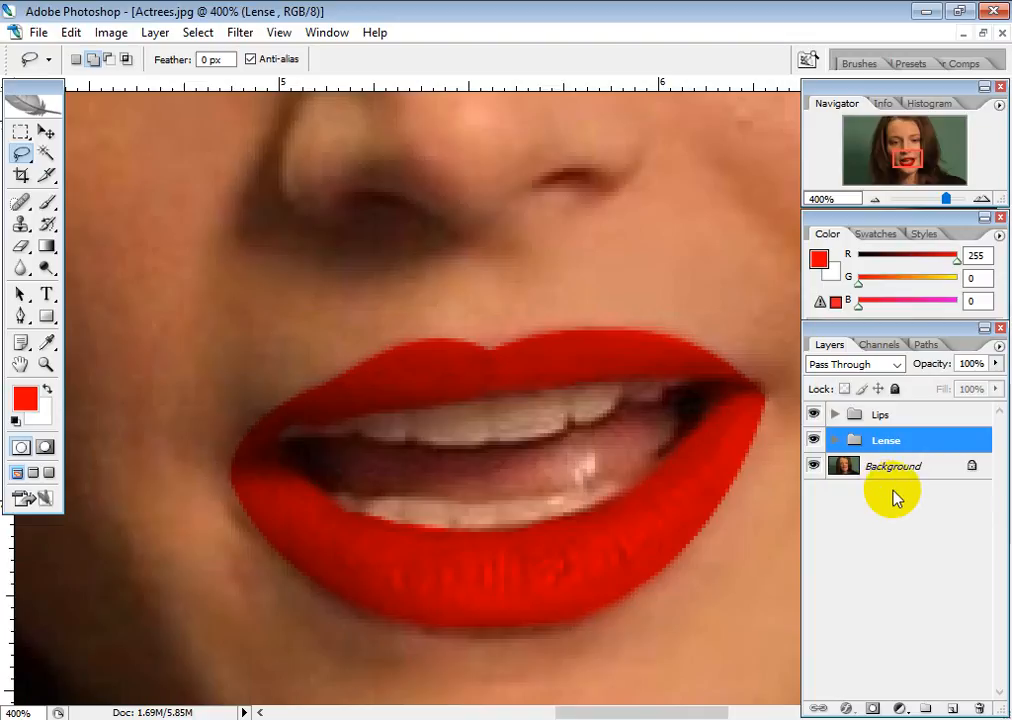
# Step: Duplicate the Background layer and hide the original
pyautogui.moveTo(905, 472); pyautogui.dragTo(952, 708)
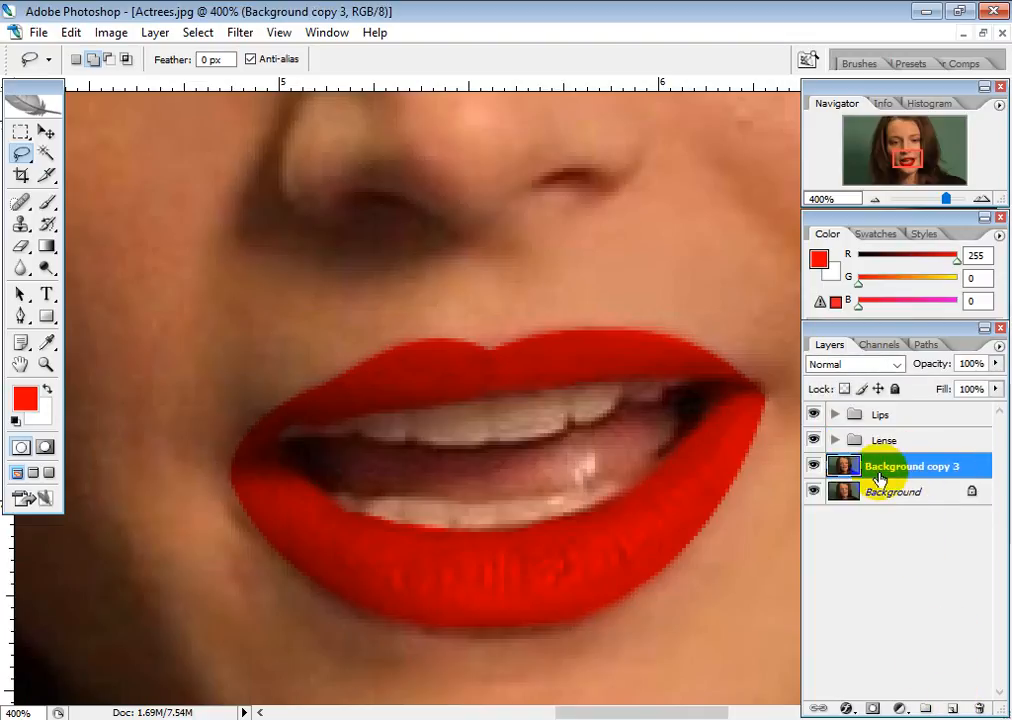
pyautogui.click(815, 494)
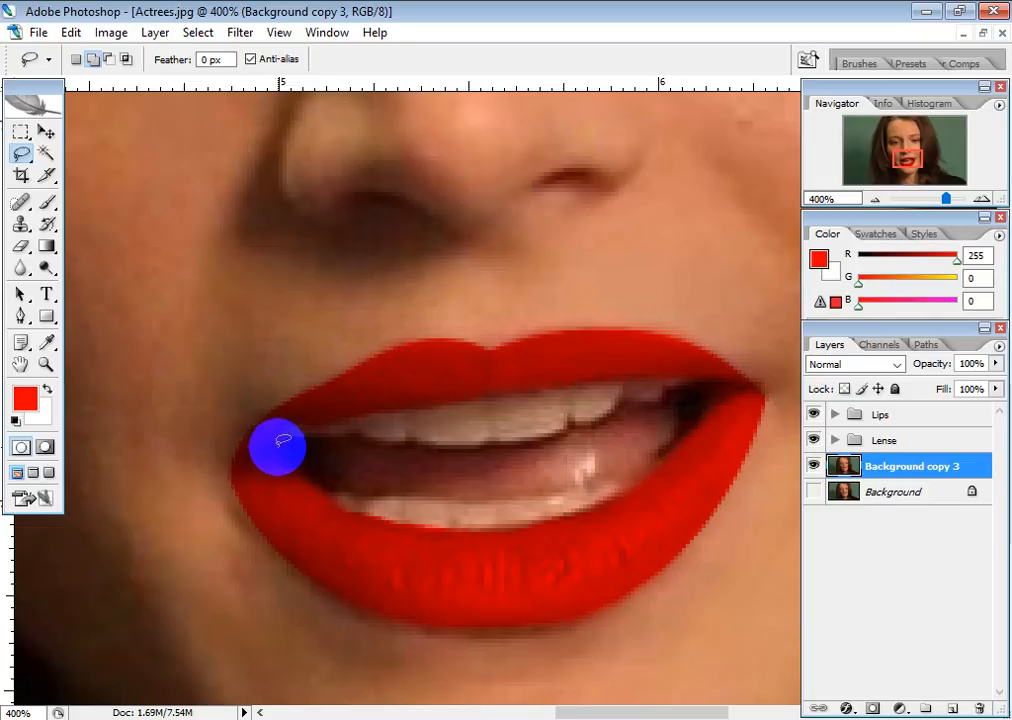
# Step: Outline the upper row of teeth with the Lasso tool and add the lower row to the selection
pyautogui.moveTo(279, 444)
pyautogui.mouseDown()
pyautogui.moveTo(289, 425)
pyautogui.moveTo(395, 405)
pyautogui.moveTo(658, 390)
pyautogui.moveTo(551, 425)
pyautogui.moveTo(525, 448)
pyautogui.moveTo(431, 447)
pyautogui.moveTo(409, 434)
pyautogui.moveTo(395, 444)
pyautogui.moveTo(361, 429)
pyautogui.moveTo(285, 433)
pyautogui.mouseUp()
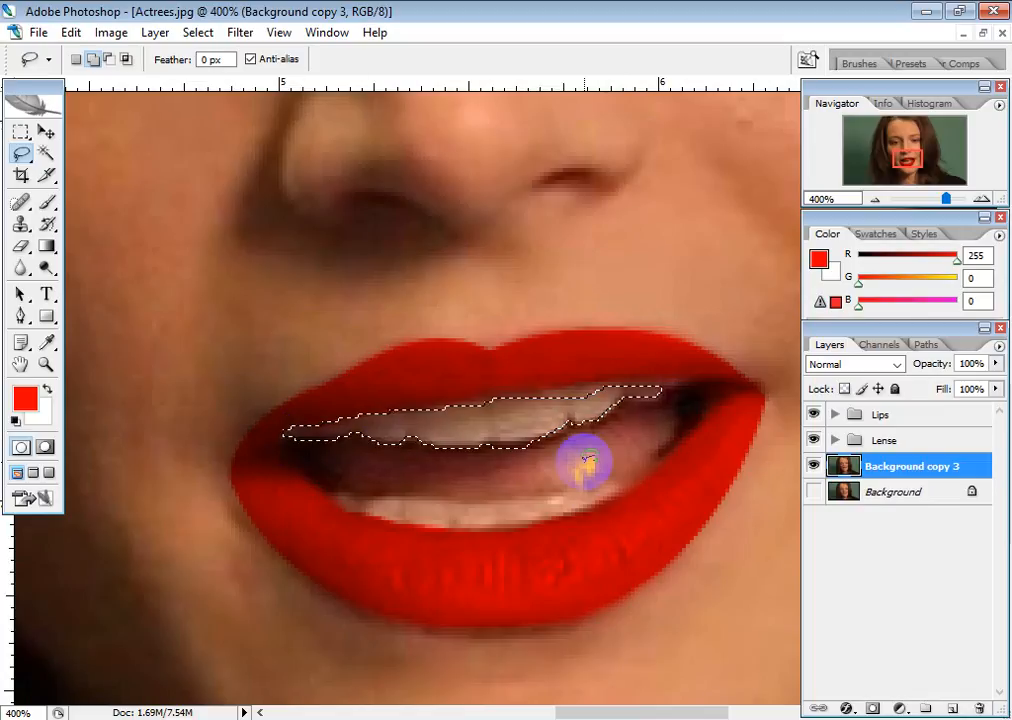
pyautogui.scroll(-1, 574, 478)
pyautogui.moveTo(337, 460)
pyautogui.mouseDown()
pyautogui.moveTo(365, 470)
pyautogui.moveTo(499, 470)
pyautogui.moveTo(619, 459)
pyautogui.moveTo(569, 490)
pyautogui.moveTo(494, 496)
pyautogui.mouseUp()
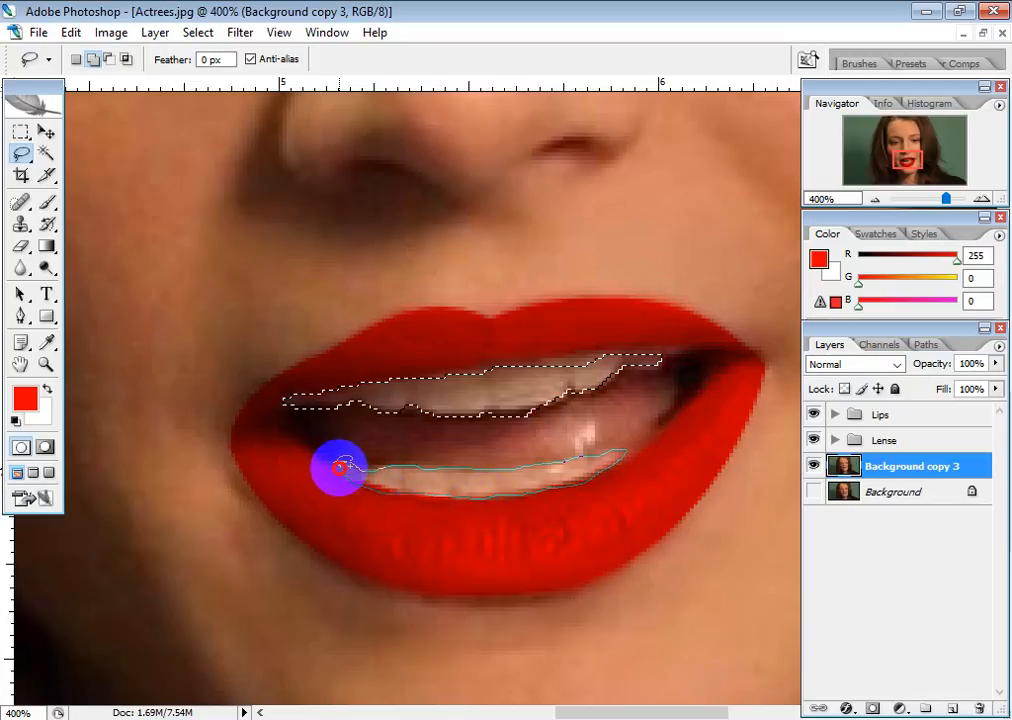
pyautogui.moveTo(340, 468); pyautogui.dragTo(337, 465)
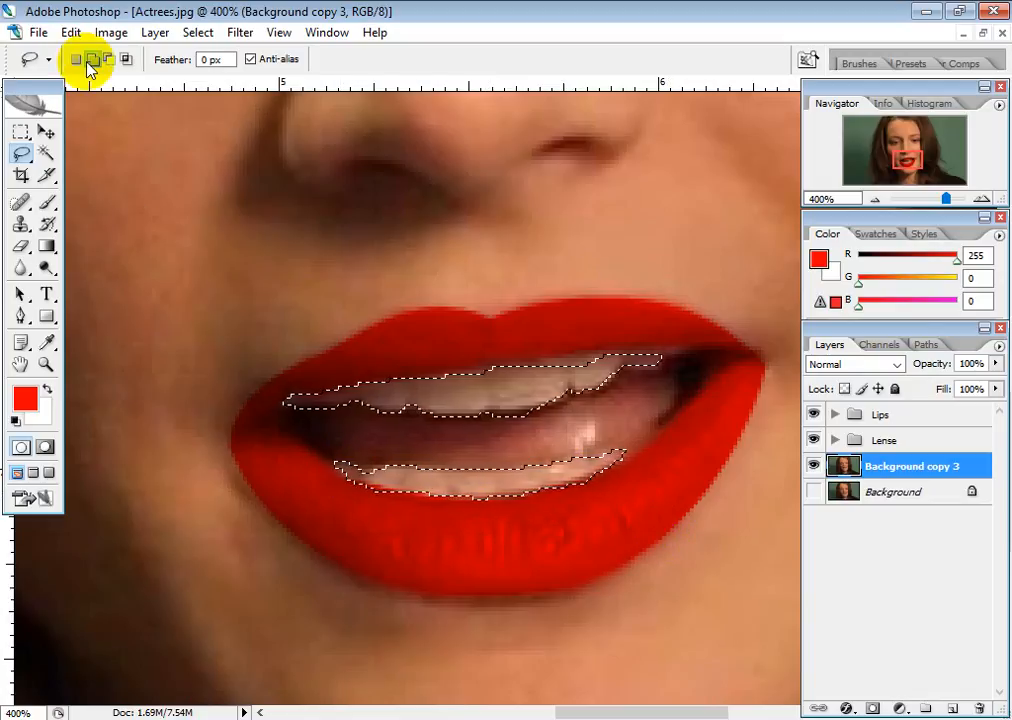
# Step: Refine the teeth selection by adding the missed upper edge and subtracting the excess at the upper row's outer left end
pyautogui.rightClick(500, 415)
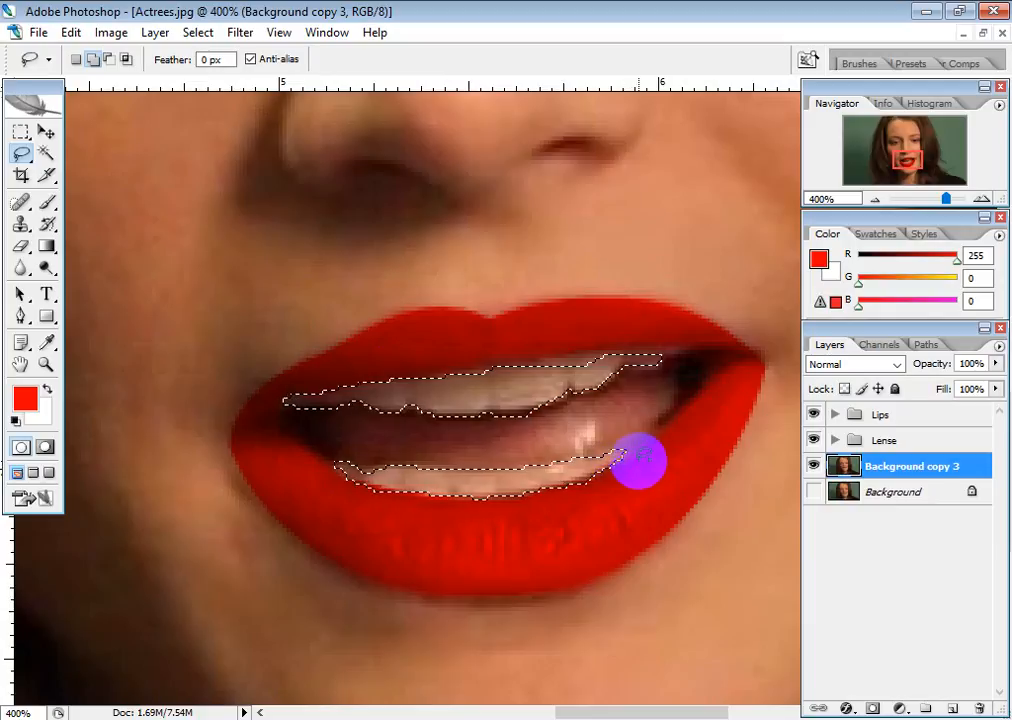
pyautogui.click(77, 60)
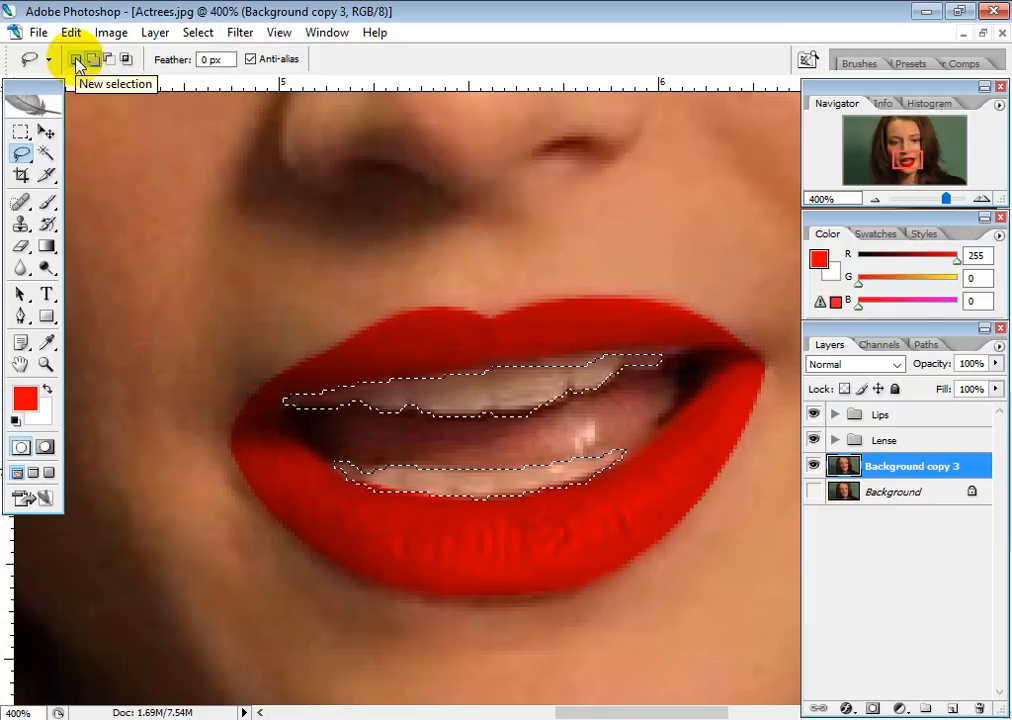
pyautogui.click(92, 59)
pyautogui.moveTo(620, 470); pyautogui.dragTo(537, 470)
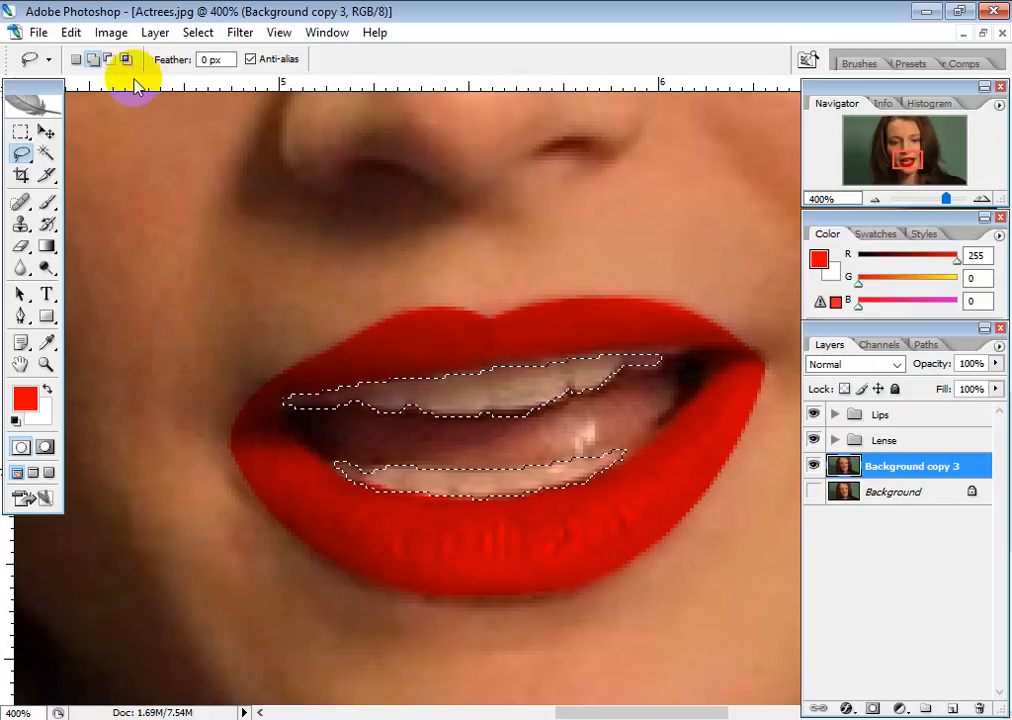
pyautogui.click(109, 59)
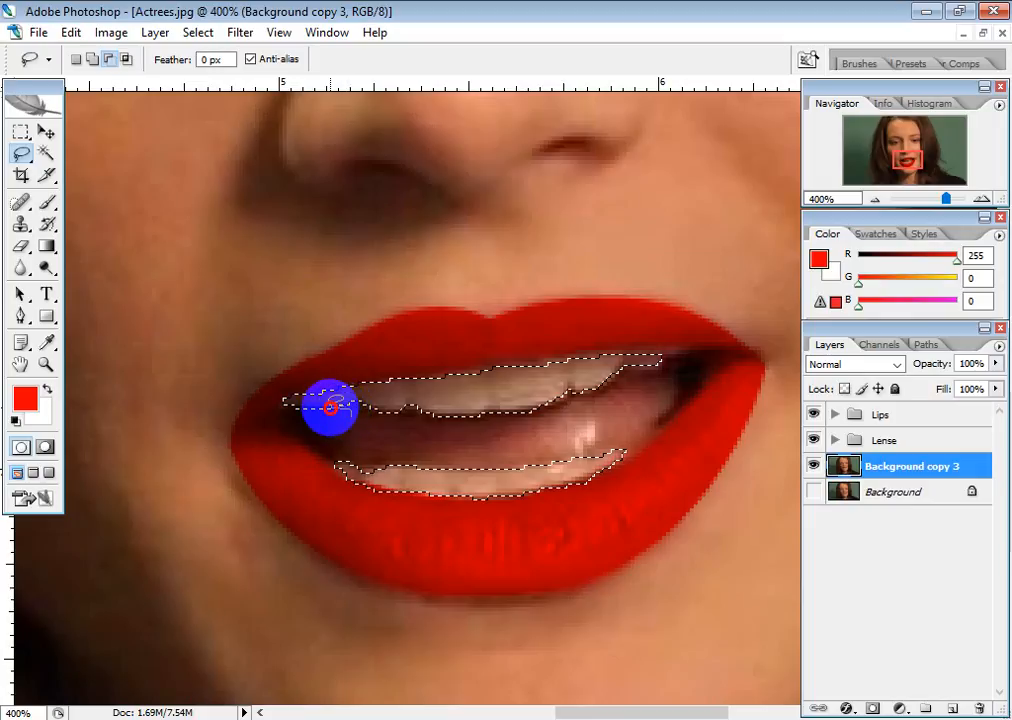
pyautogui.moveTo(310, 428)
pyautogui.mouseDown()
pyautogui.moveTo(272, 385)
pyautogui.moveTo(289, 391)
pyautogui.moveTo(288, 402)
pyautogui.mouseUp()
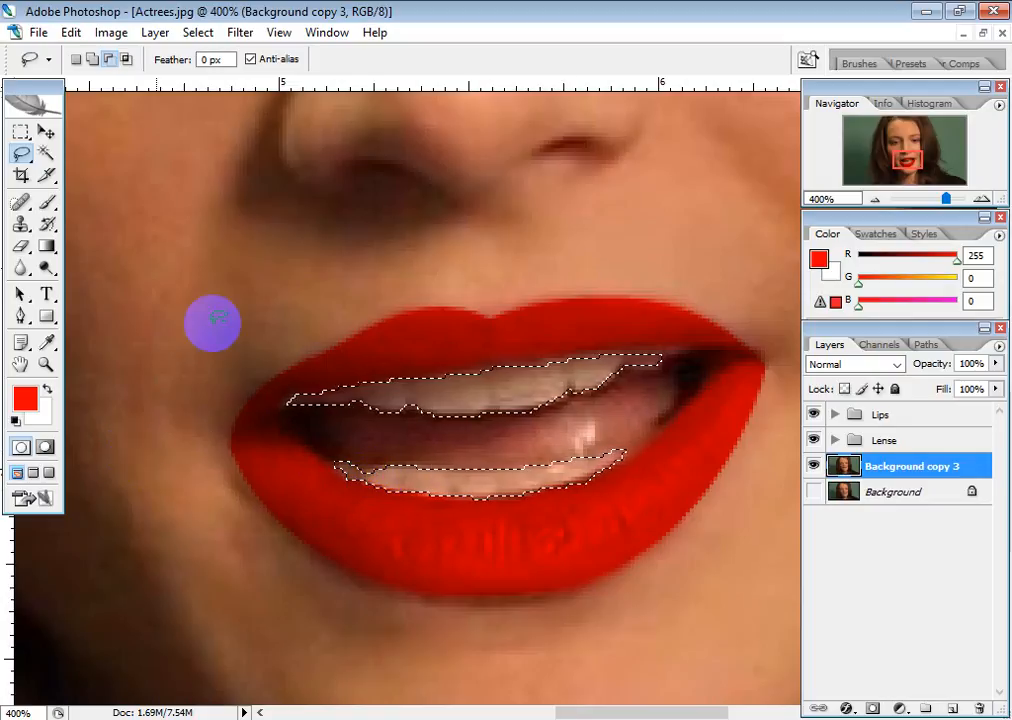
pyautogui.click(92, 59)
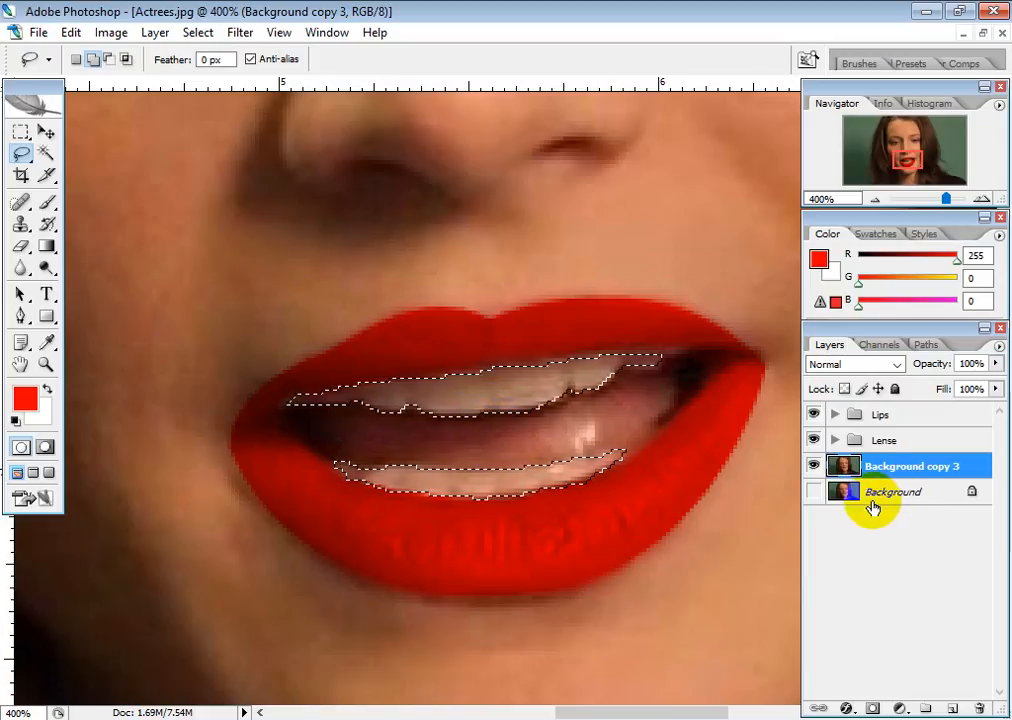
# Step: Mask the duplicated background layer to the teeth selection and hide the Lips and Lense groups
pyautogui.click(872, 708)
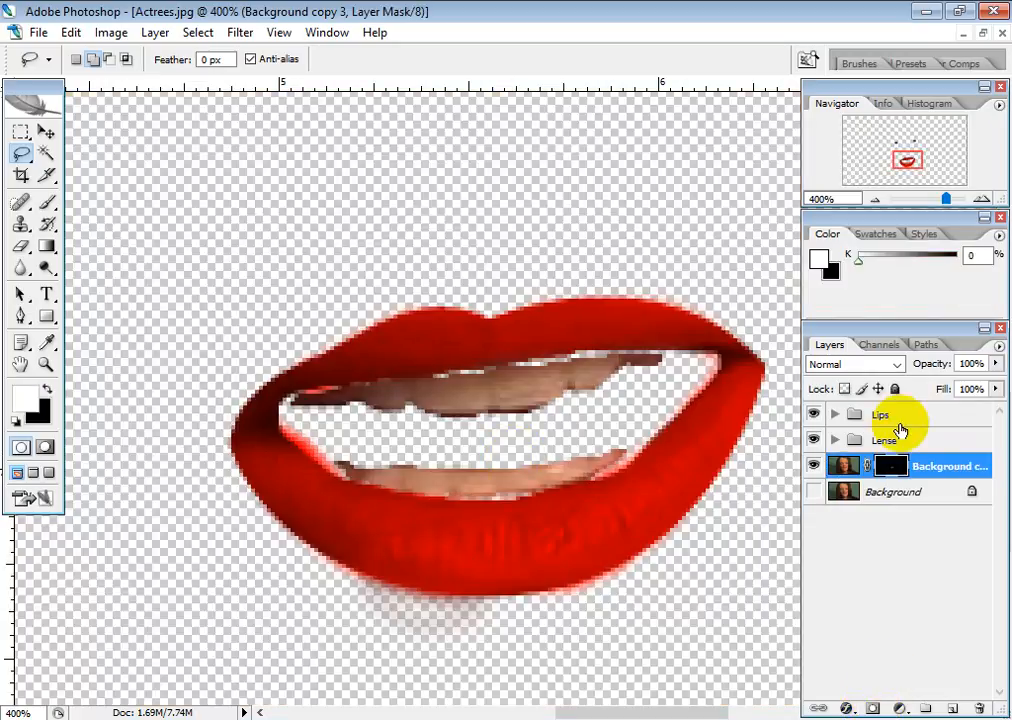
pyautogui.click(813, 414)
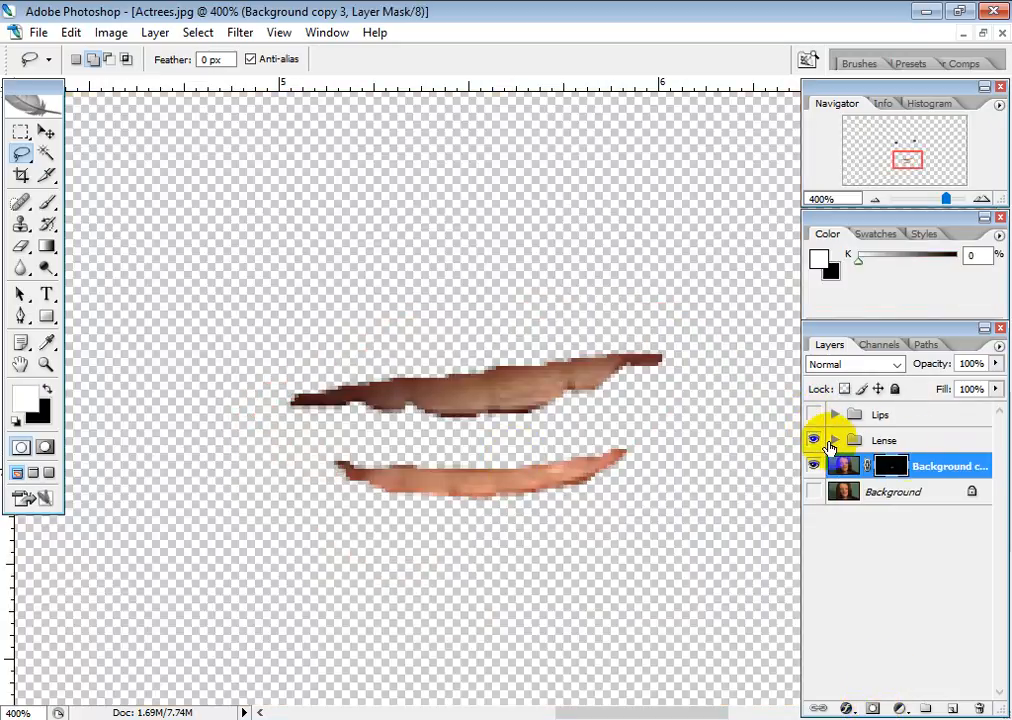
pyautogui.click(813, 440)
# Step: Load the teeth mask as a selection and add a Hue/Saturation adjustment layer with saturation -56 and lightness +58
pyautogui.click(902, 479)
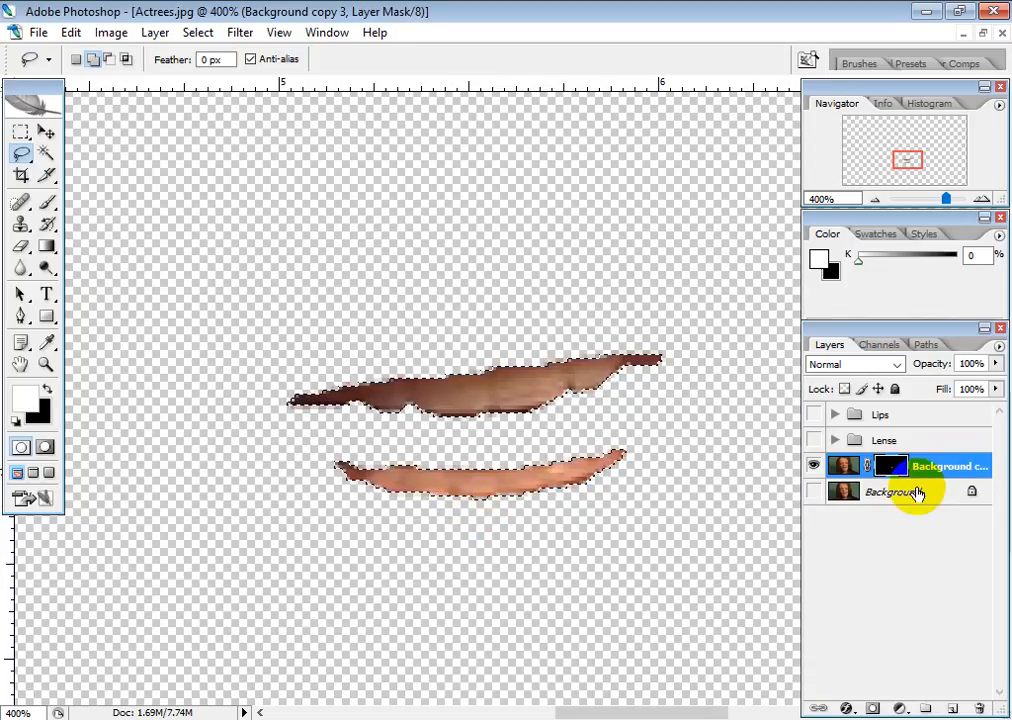
pyautogui.click(901, 708)
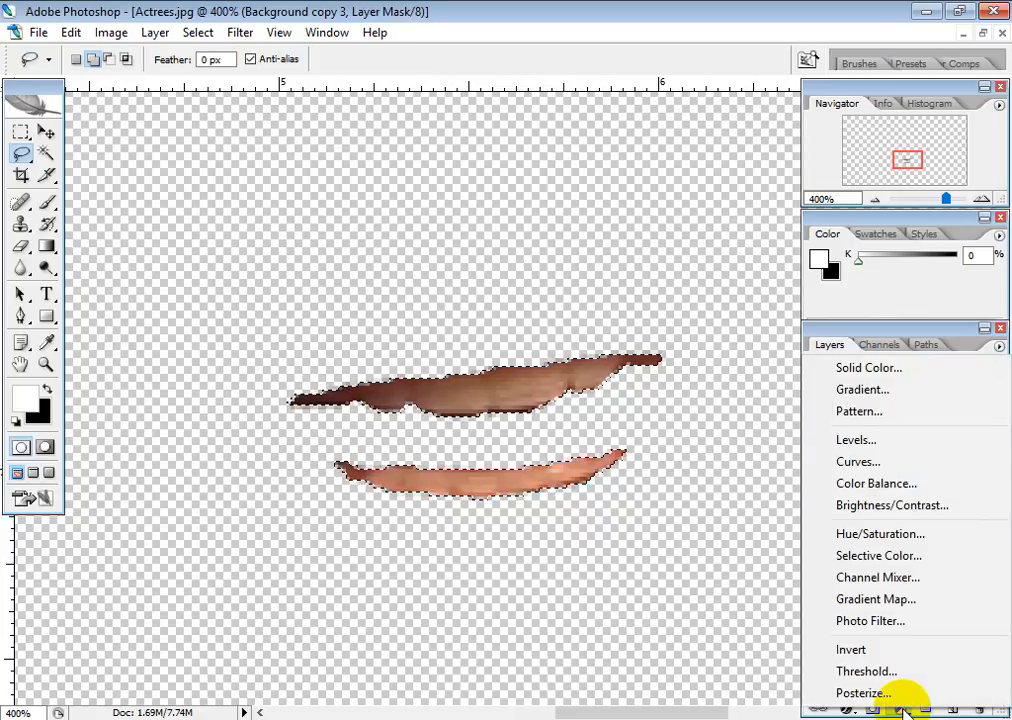
pyautogui.click(868, 537)
pyautogui.moveTo(678, 316); pyautogui.dragTo(840, 326)
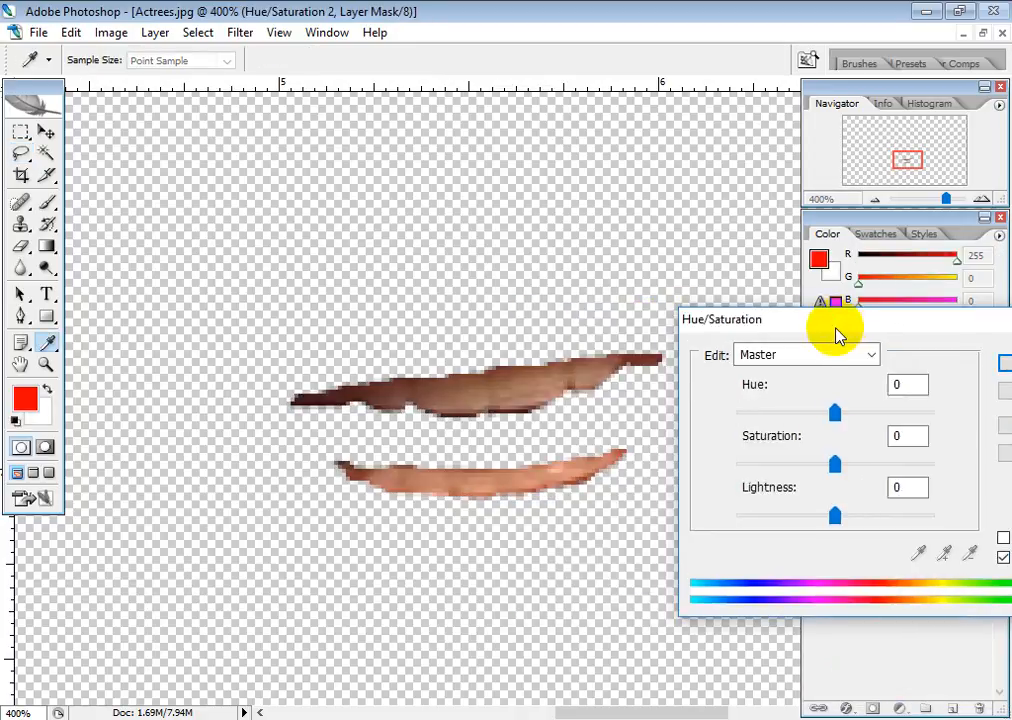
pyautogui.moveTo(835, 463); pyautogui.dragTo(781, 465)
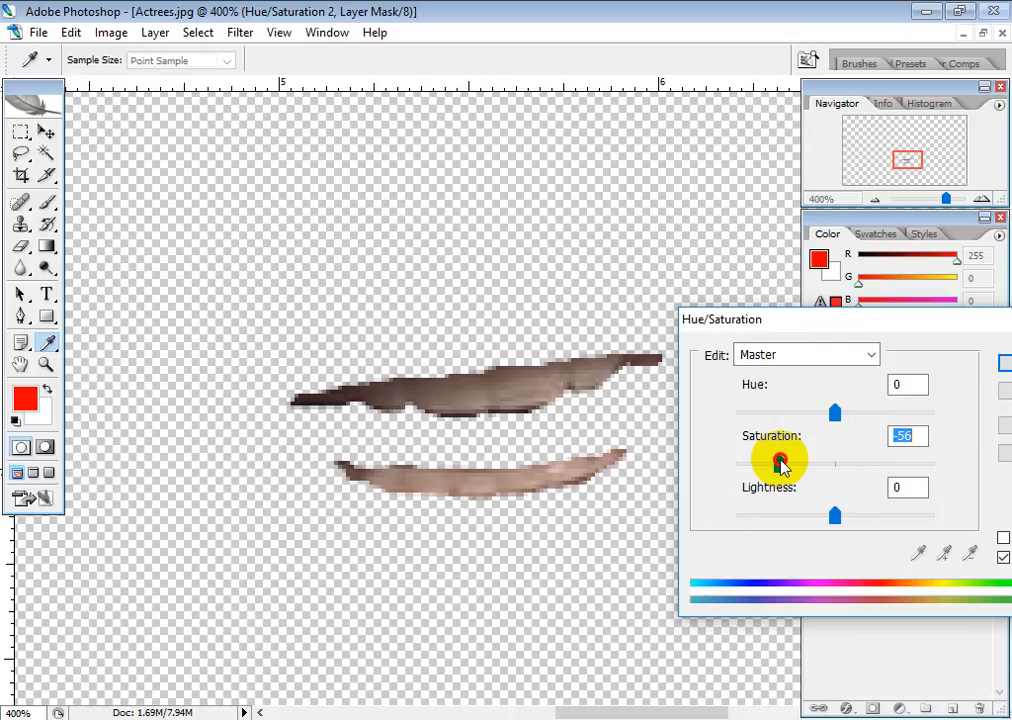
pyautogui.moveTo(833, 515); pyautogui.dragTo(852, 516)
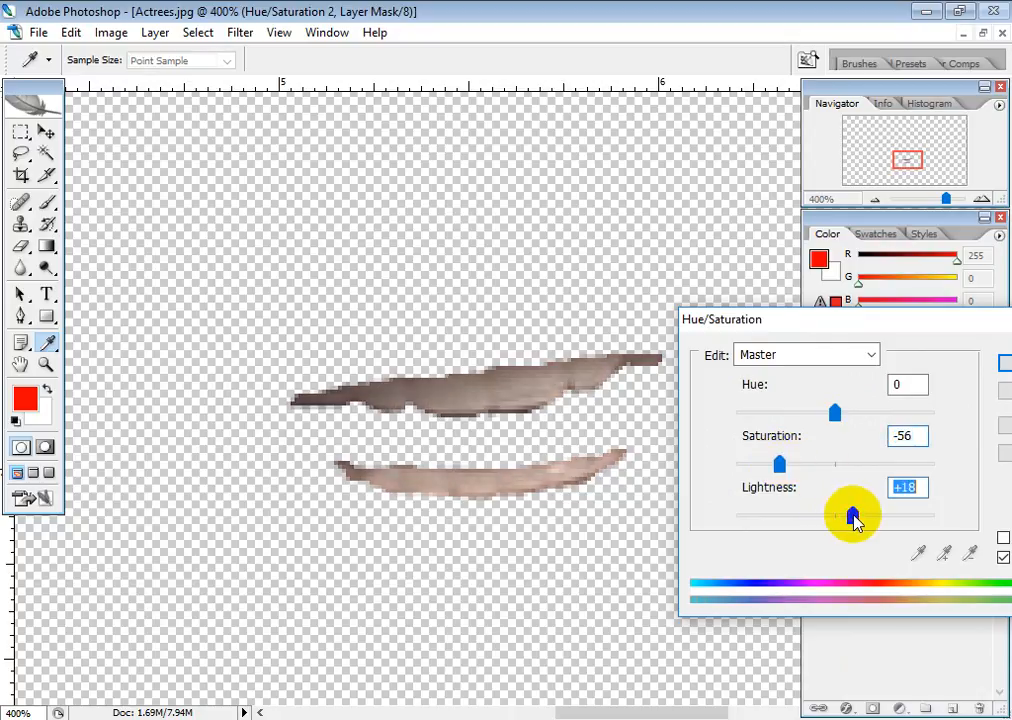
pyautogui.moveTo(779, 464)
pyautogui.mouseDown()
pyautogui.moveTo(718, 459)
pyautogui.moveTo(792, 466)
pyautogui.mouseUp()
pyautogui.moveTo(845, 462); pyautogui.dragTo(781, 467)
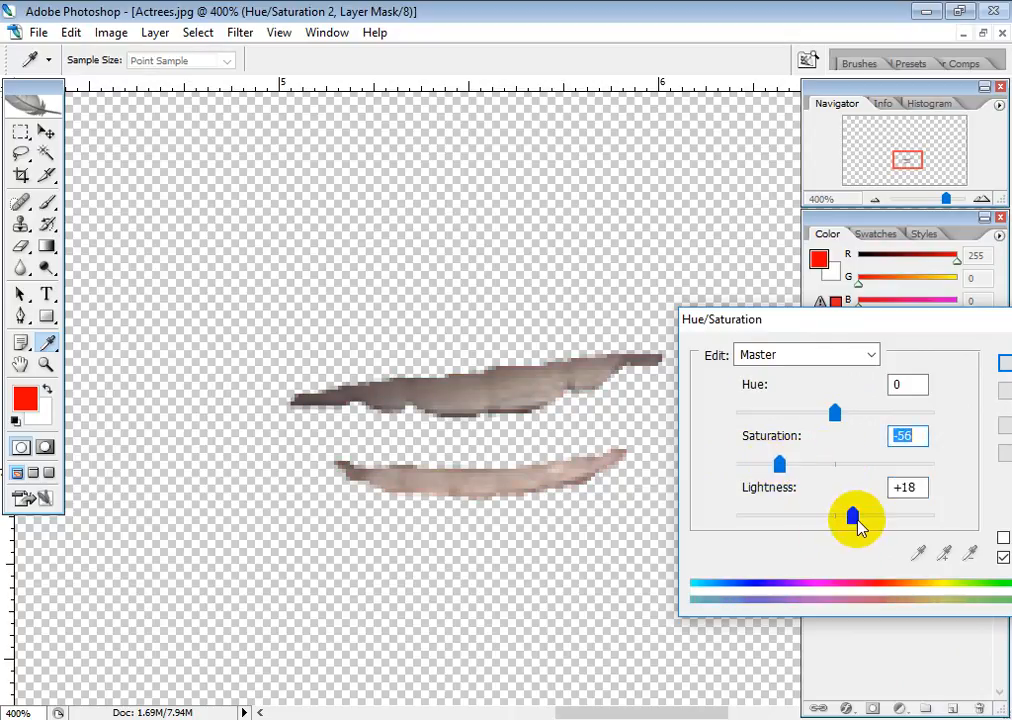
pyautogui.moveTo(857, 525); pyautogui.dragTo(894, 536)
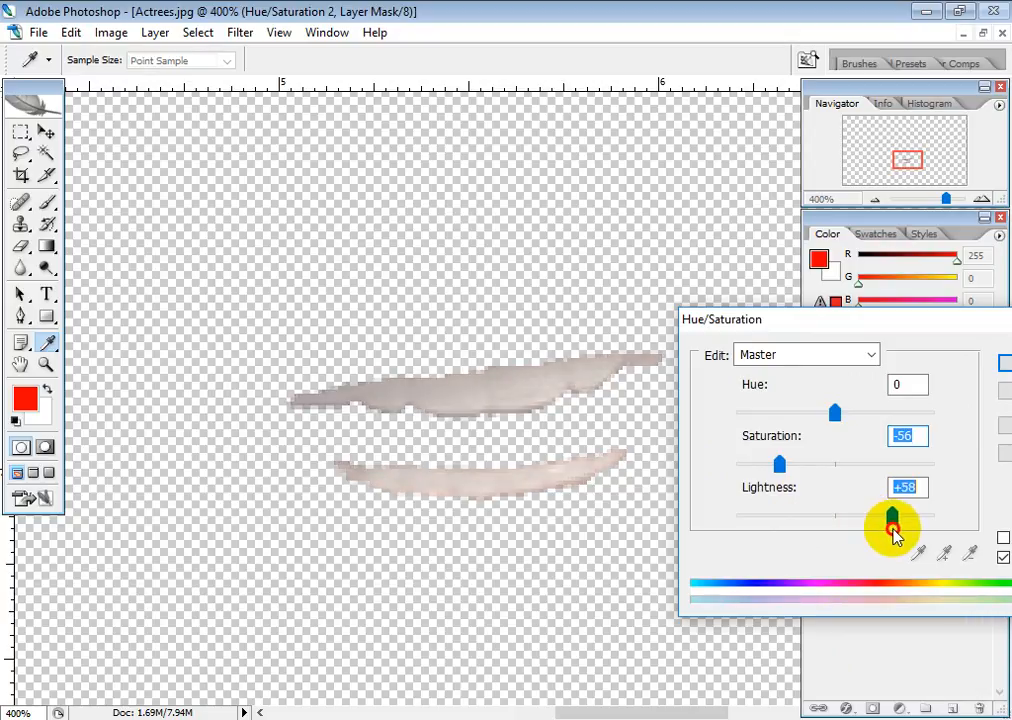
pyautogui.click(1002, 362)
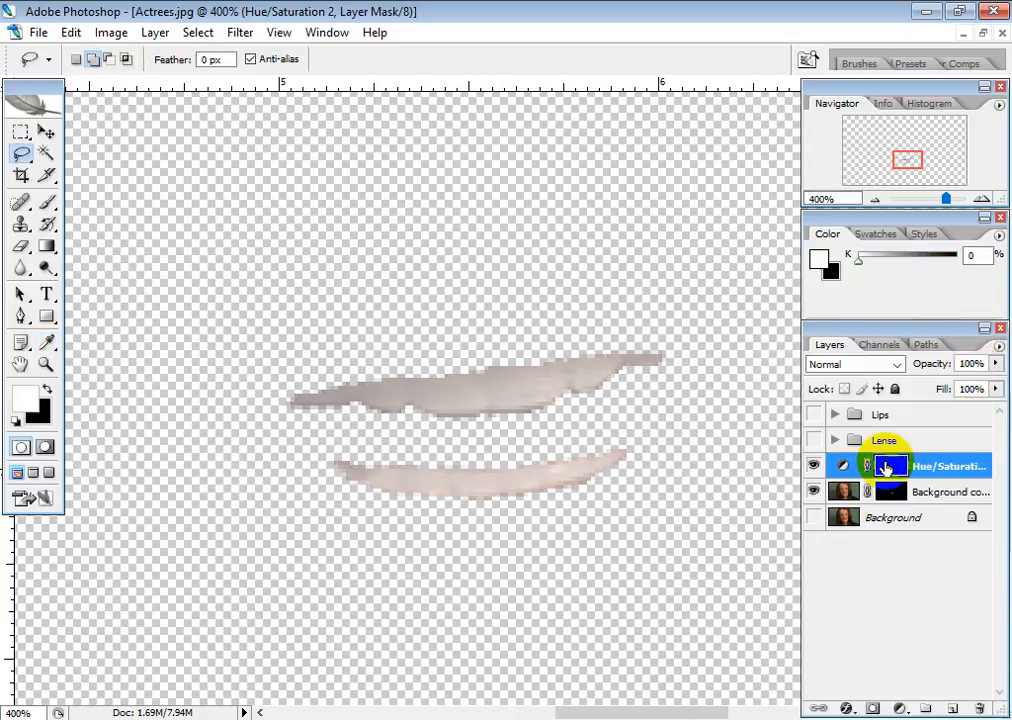
# Step: Show the Background layer and the Lips group, and reduce the teeth's Hue/Saturation layer opacity to 13%
pyautogui.click(814, 518)
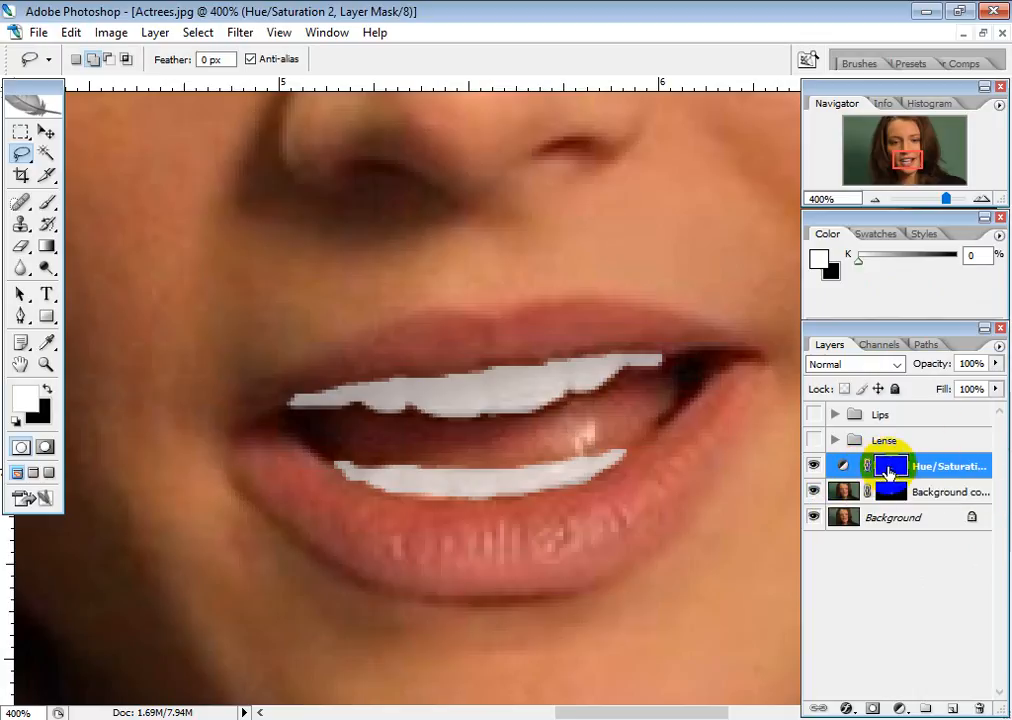
pyautogui.click(995, 364)
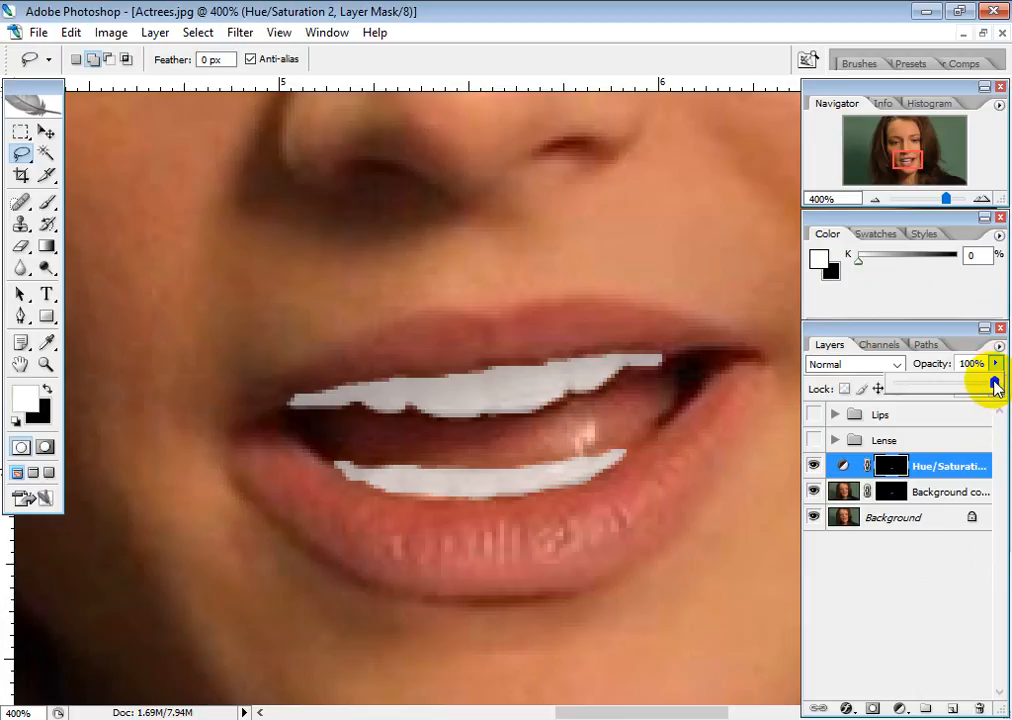
pyautogui.moveTo(995, 385); pyautogui.dragTo(907, 389)
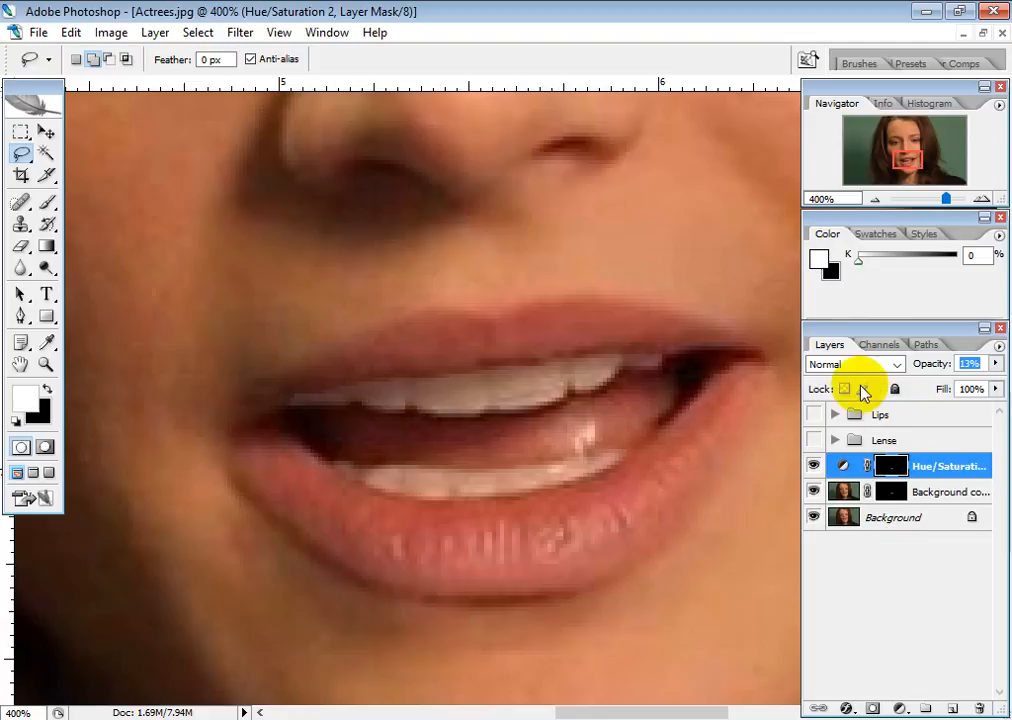
pyautogui.click(814, 416)
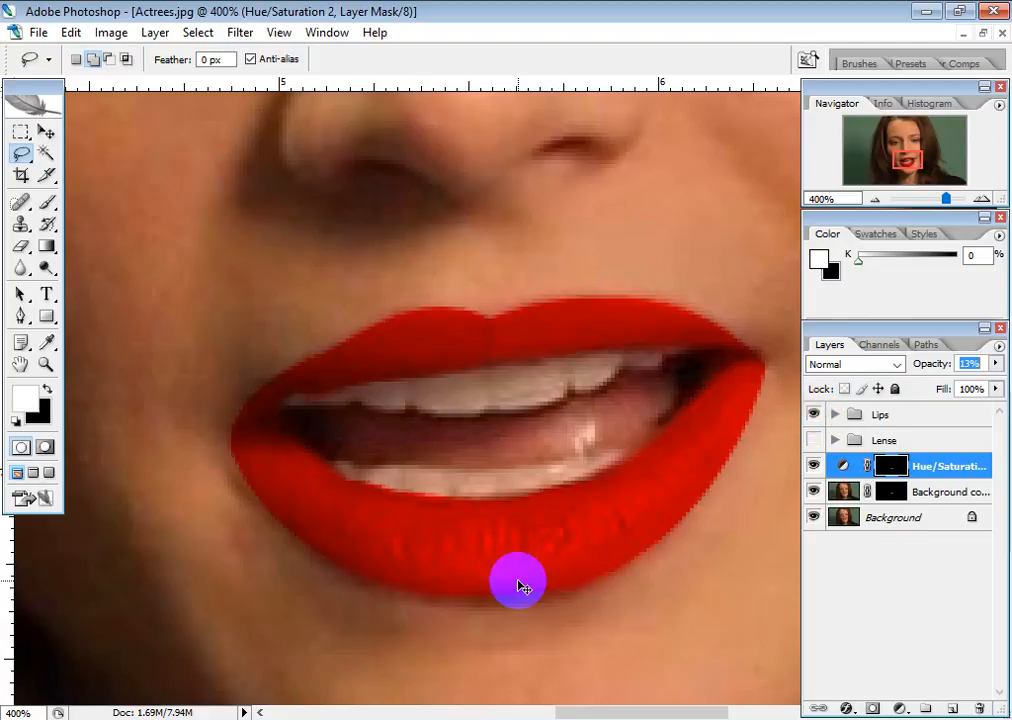
# Step: Compare the portrait with and without the teeth's Hue/Saturation adjustment, leaving the layer visible
pyautogui.hotkey('ctrl', '-')
pyautogui.hotkey('ctrl', '-')
pyautogui.hotkey('ctrl', '-')
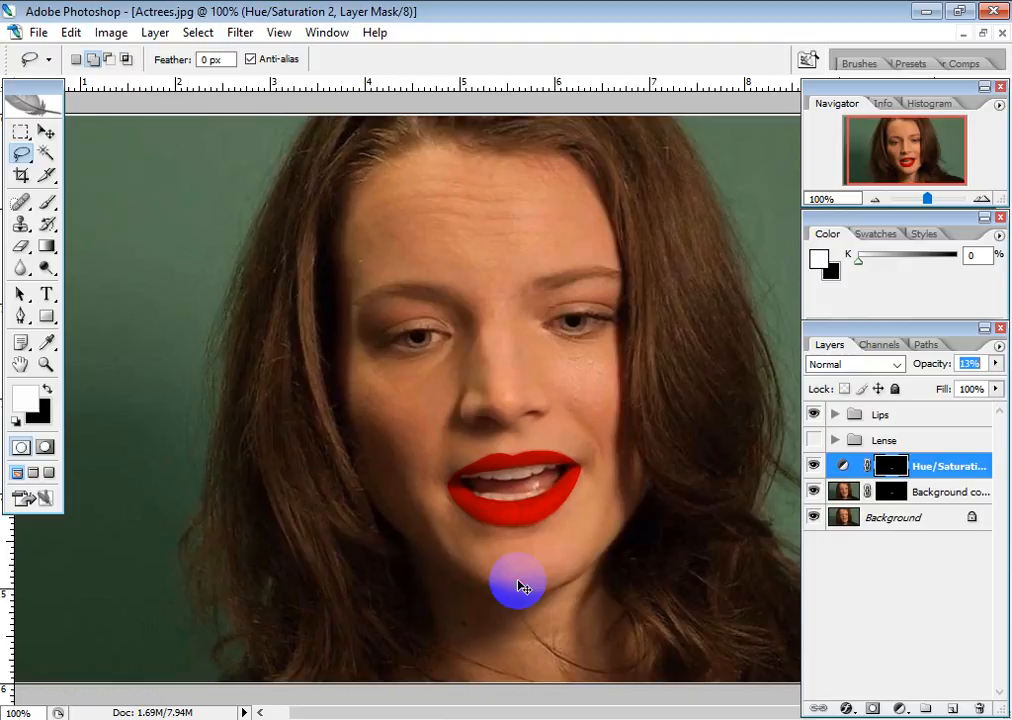
pyautogui.hotkey('ctrl', '-')
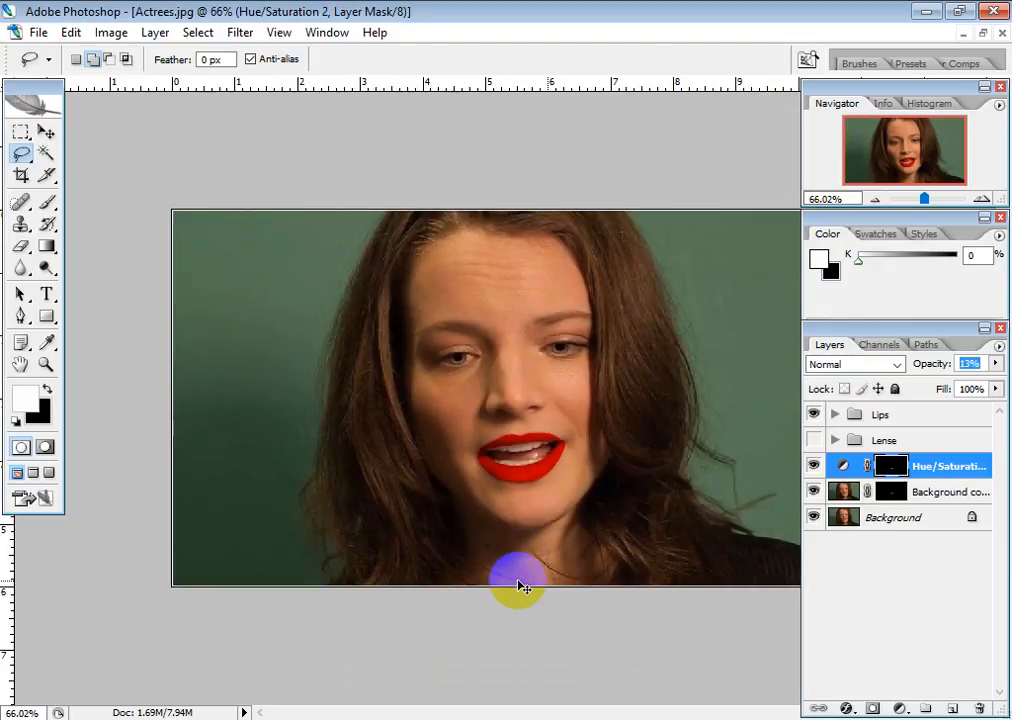
pyautogui.click(813, 467)
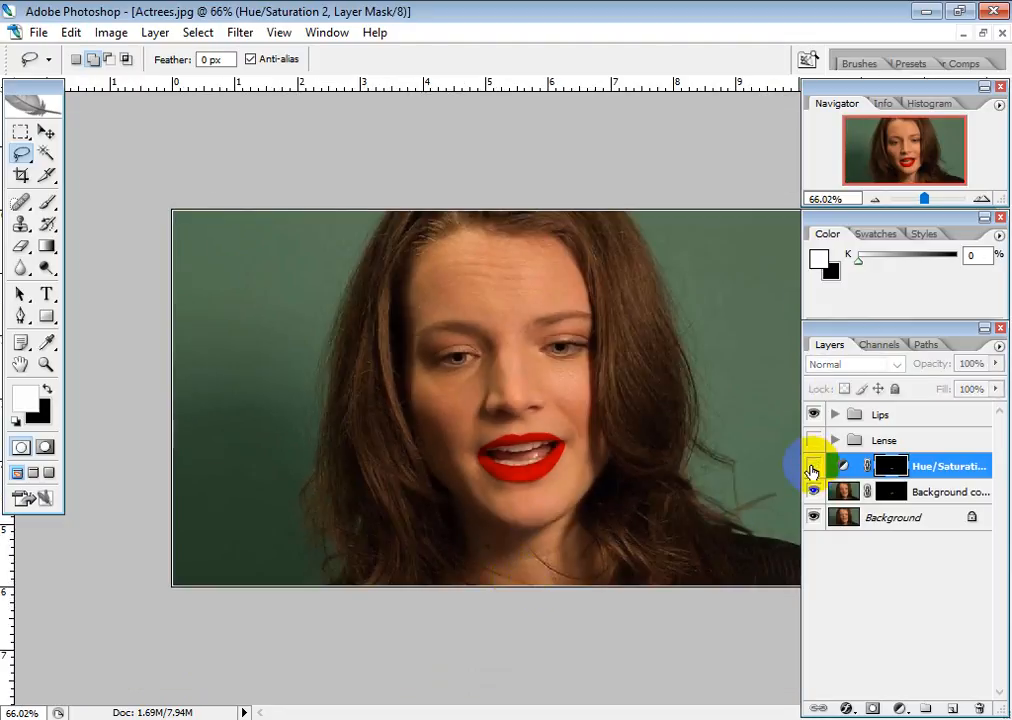
pyautogui.click(812, 468)
pyautogui.click(812, 468)
pyautogui.click(812, 468)
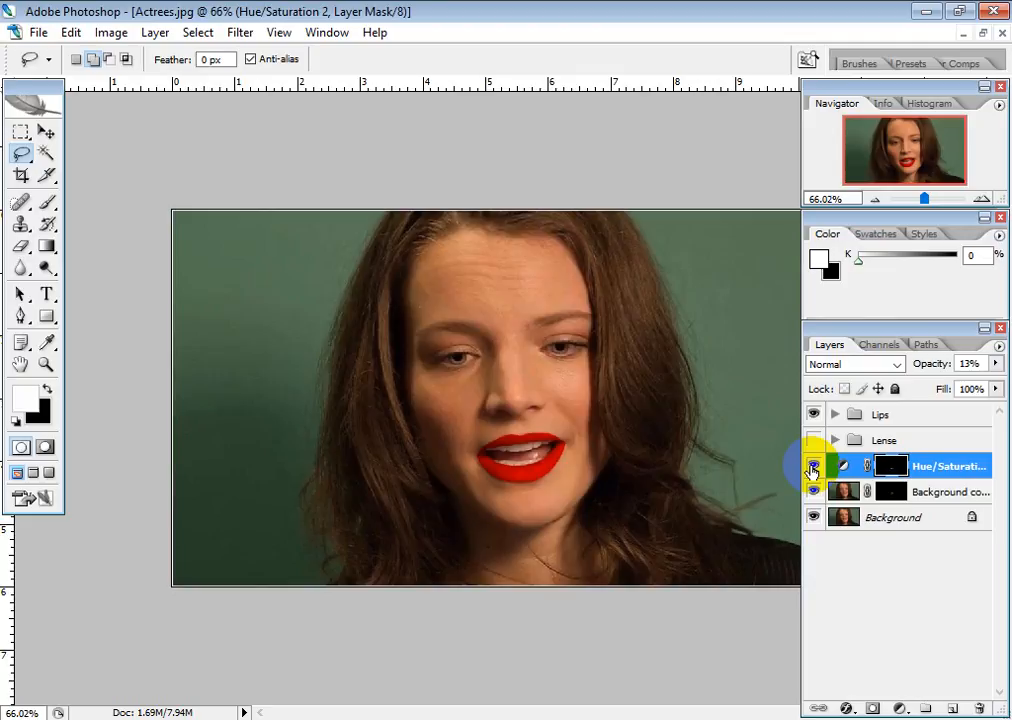
pyautogui.doubleClick(893, 467)
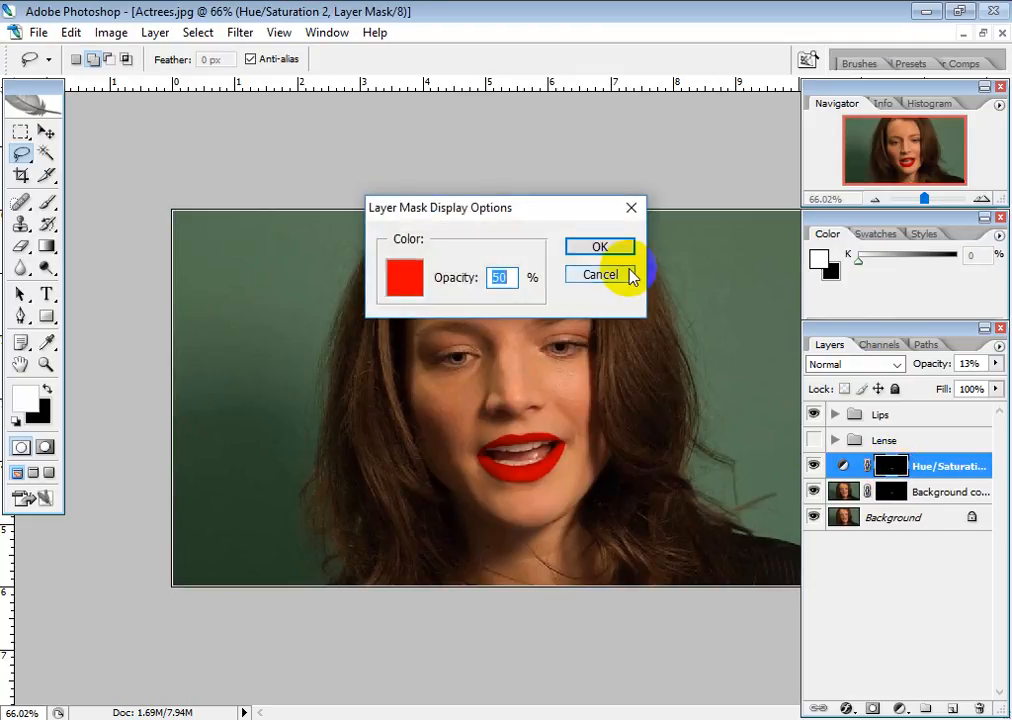
pyautogui.click(600, 275)
pyautogui.doubleClick(843, 467)
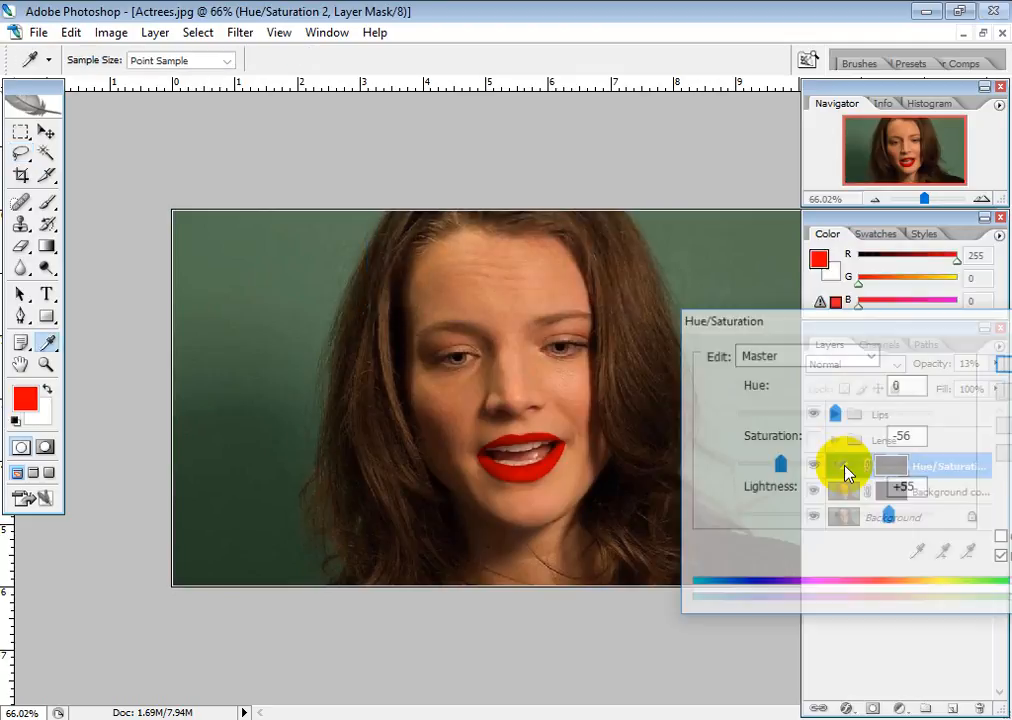
pyautogui.moveTo(773, 333); pyautogui.dragTo(724, 92)
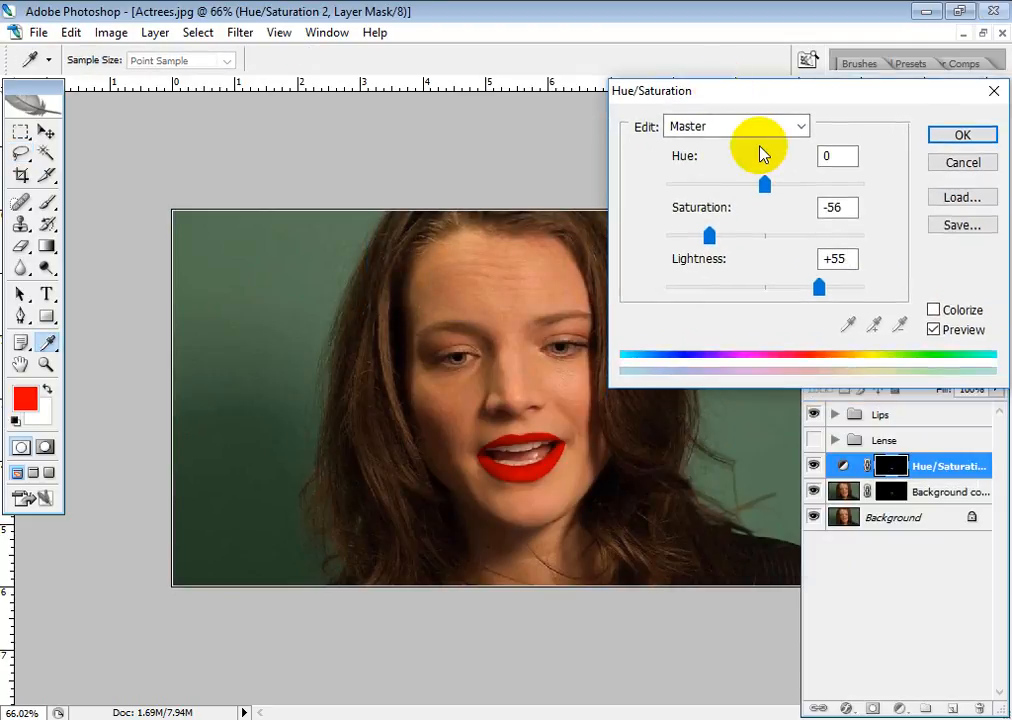
pyautogui.moveTo(765, 184); pyautogui.dragTo(717, 194)
pyautogui.click(960, 164)
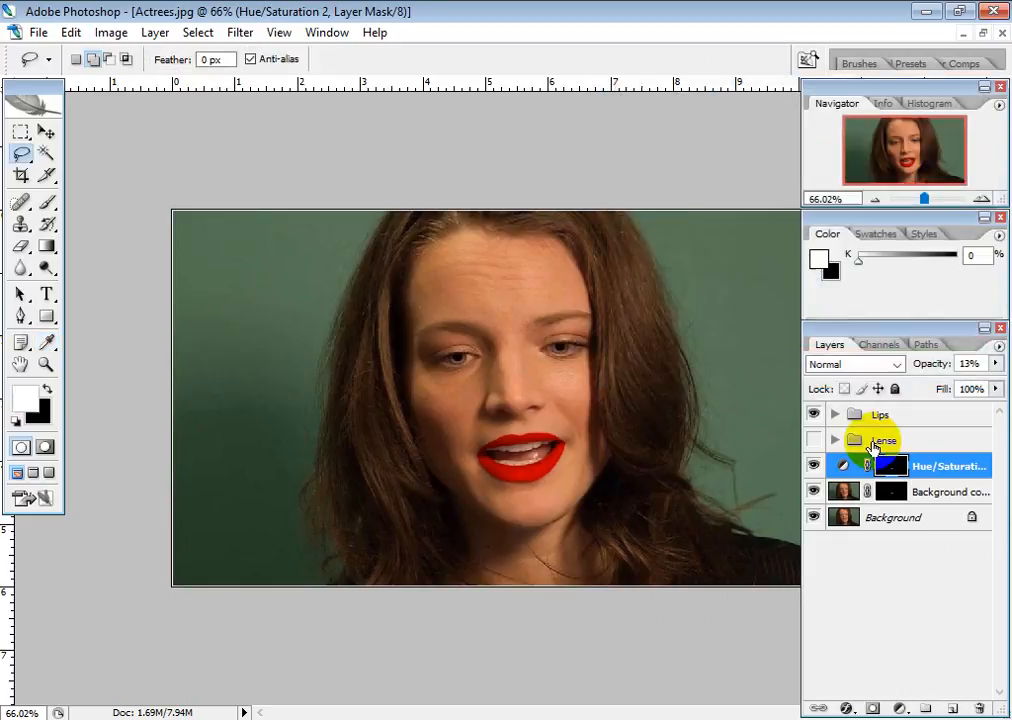
pyautogui.moveTo(870, 438); pyautogui.dragTo(895, 494)
pyautogui.keyDown('ctrl'); pyautogui.click(895, 494); pyautogui.keyUp('ctrl')
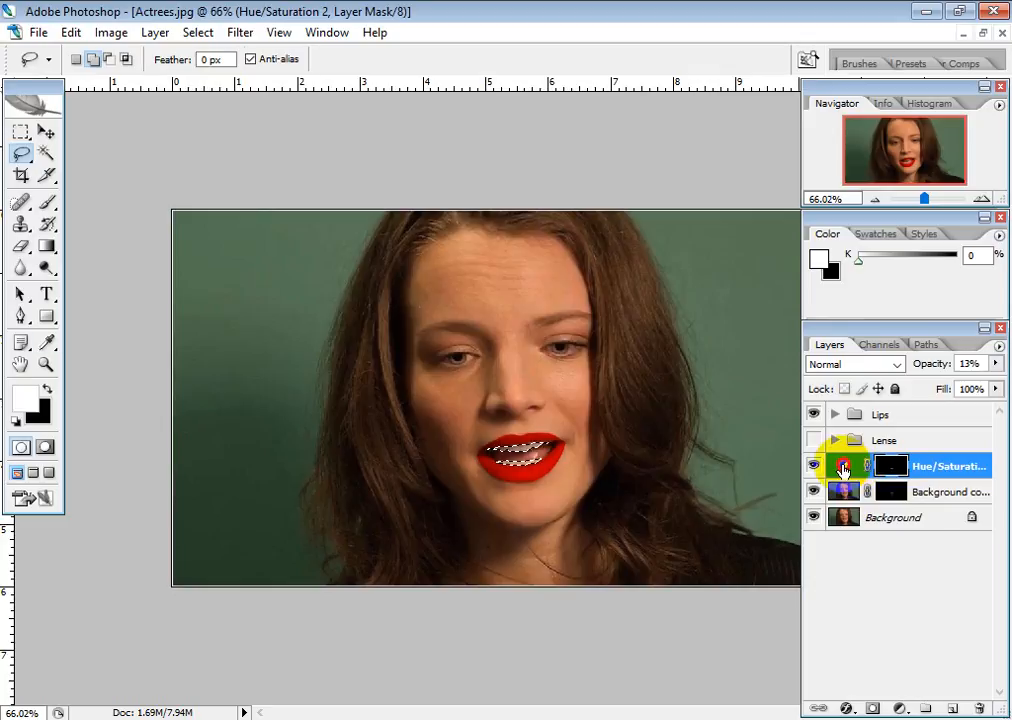
pyautogui.doubleClick(845, 467)
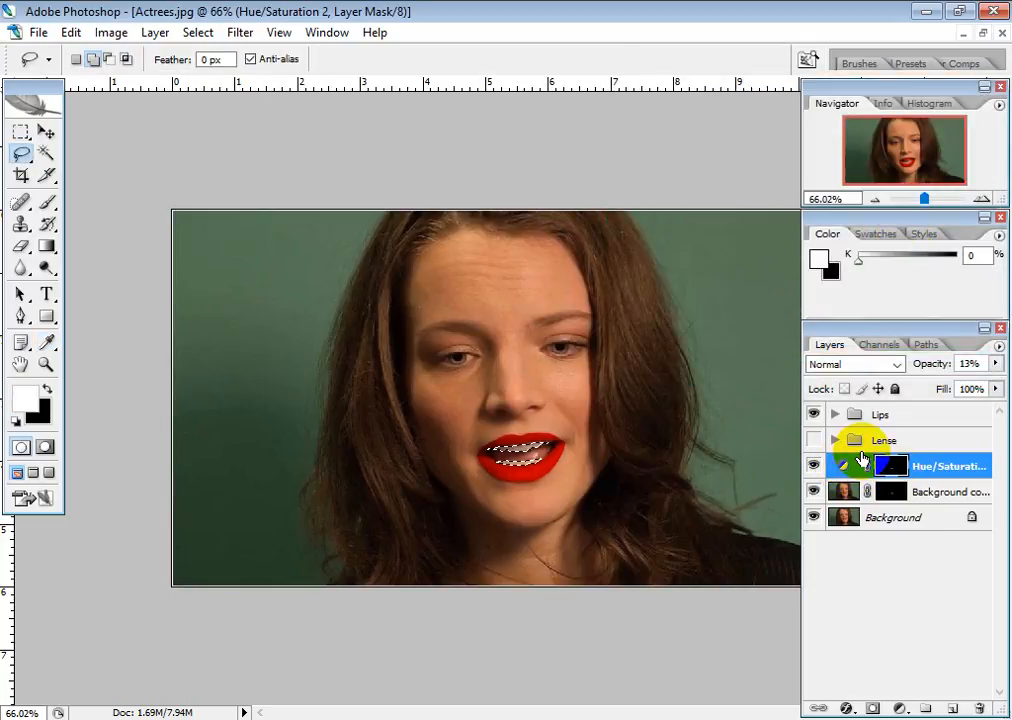
pyautogui.doubleClick(855, 460)
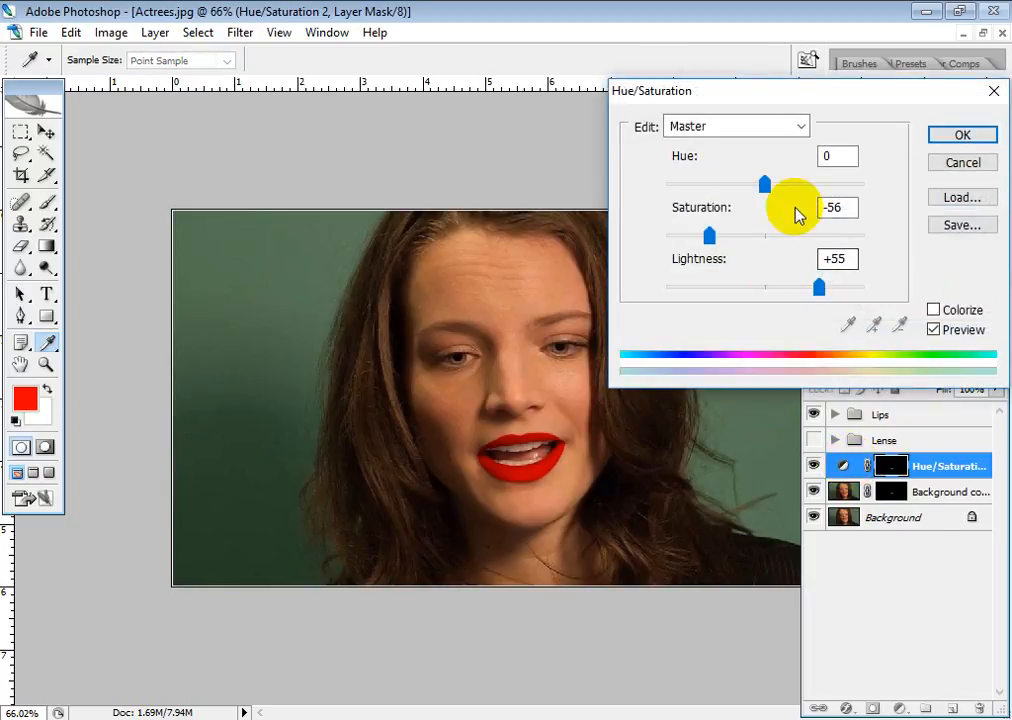
pyautogui.moveTo(765, 184); pyautogui.dragTo(798, 200)
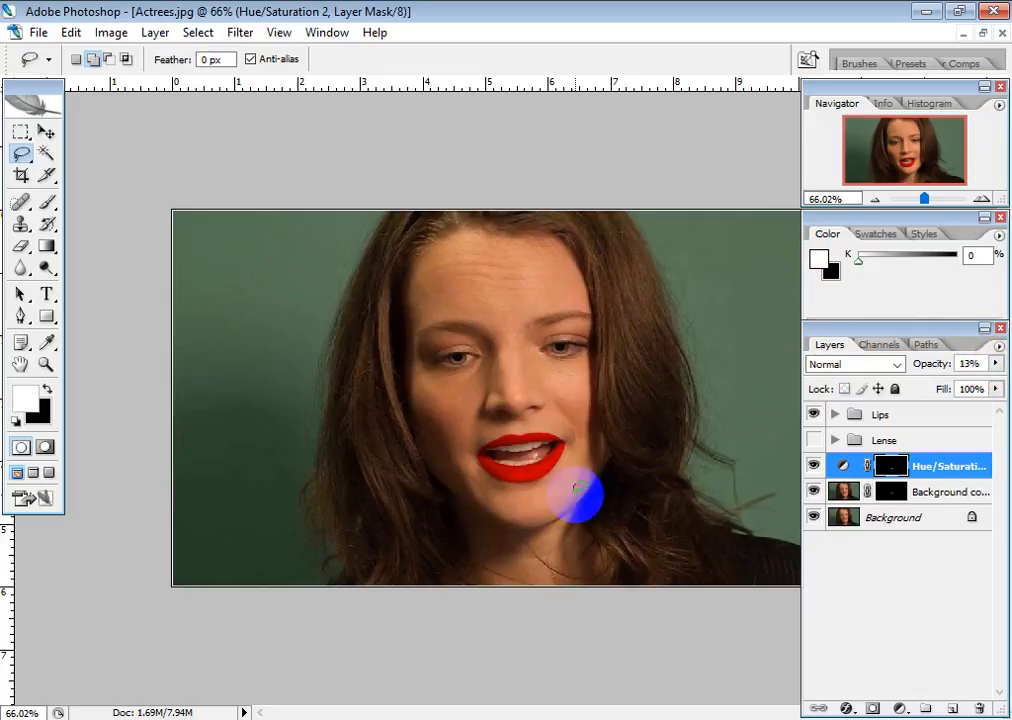
# Step: Show the Lense group again and examine the retouched eyes, lips and teeth together up close
pyautogui.hotkey('ctrl', '+')
pyautogui.hotkey('ctrl', '+')
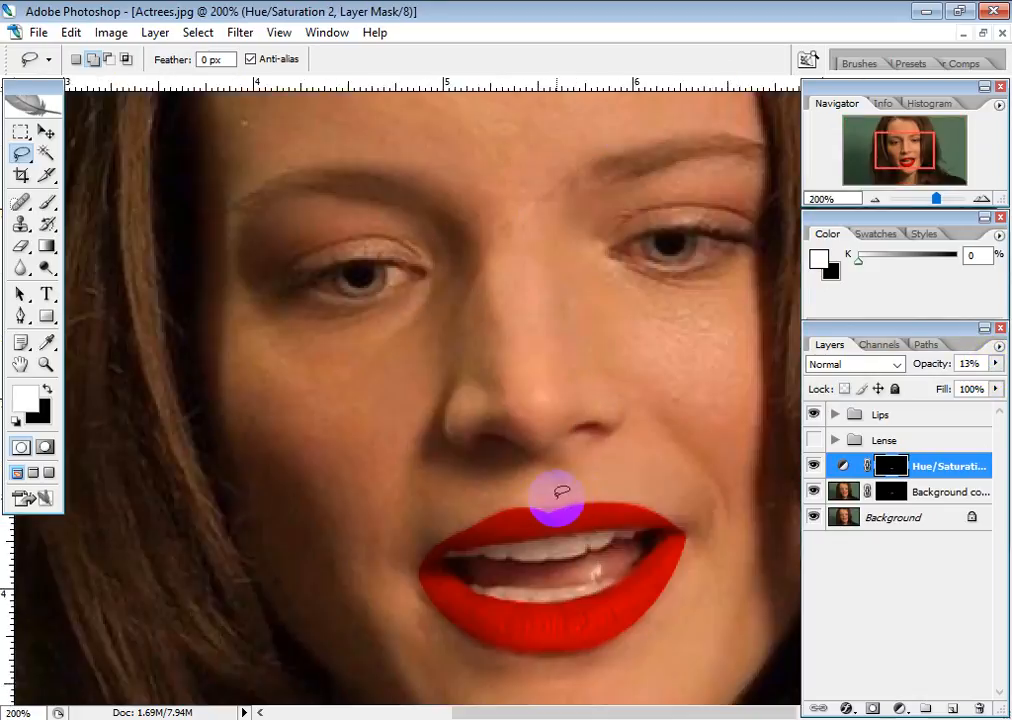
pyautogui.moveTo(576, 544); pyautogui.dragTo(486, 411)
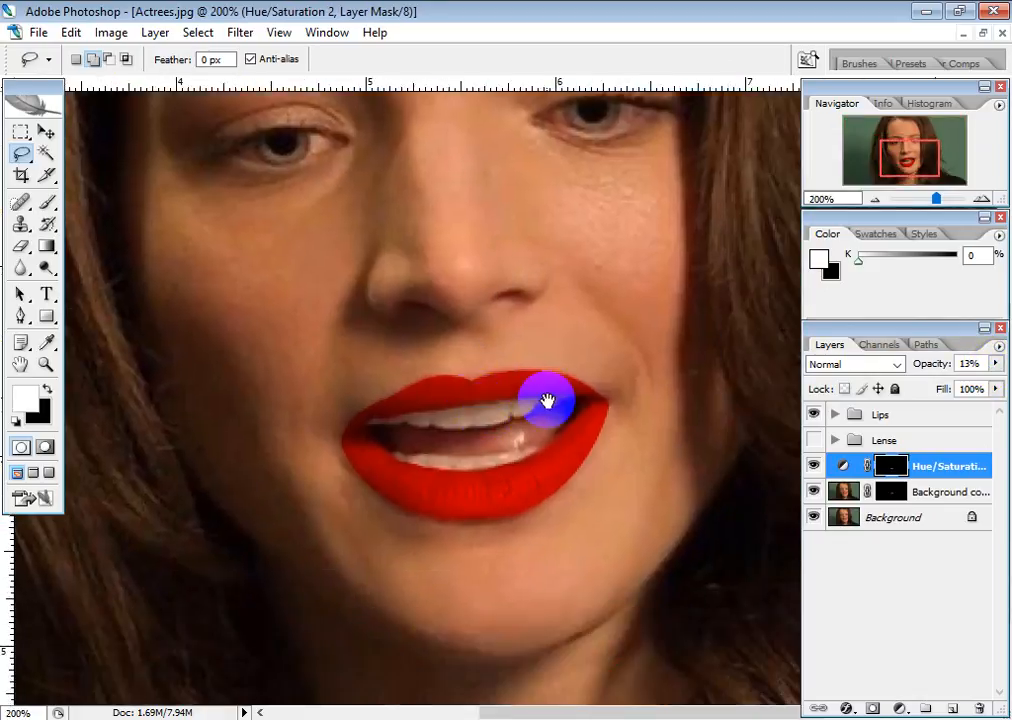
pyautogui.click(813, 440)
pyautogui.moveTo(594, 342); pyautogui.dragTo(595, 441)
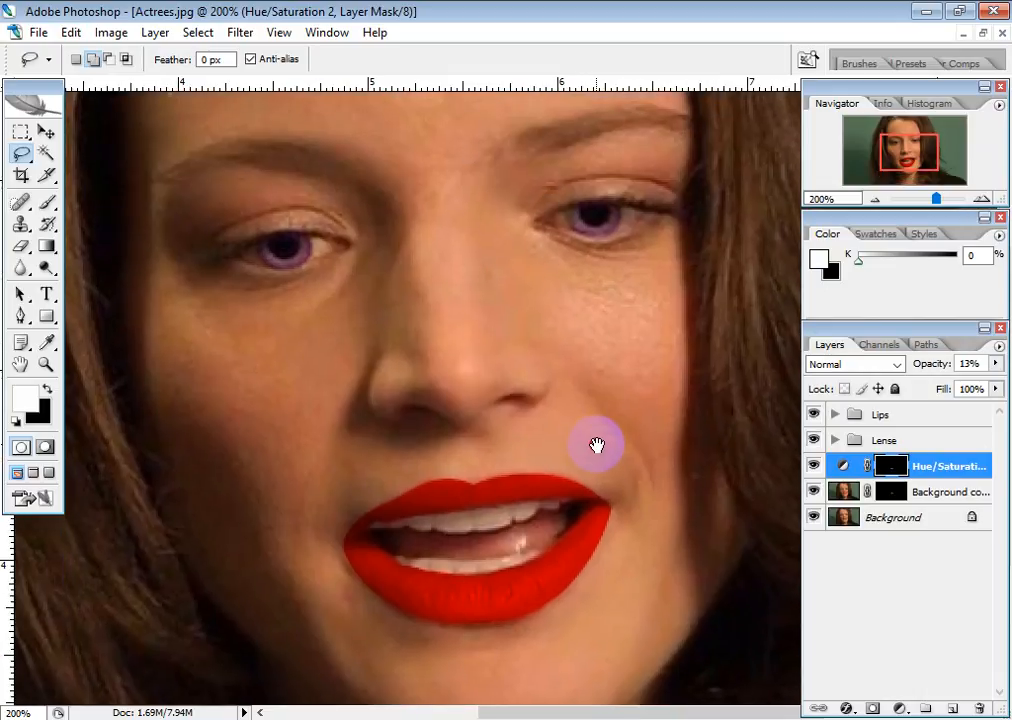